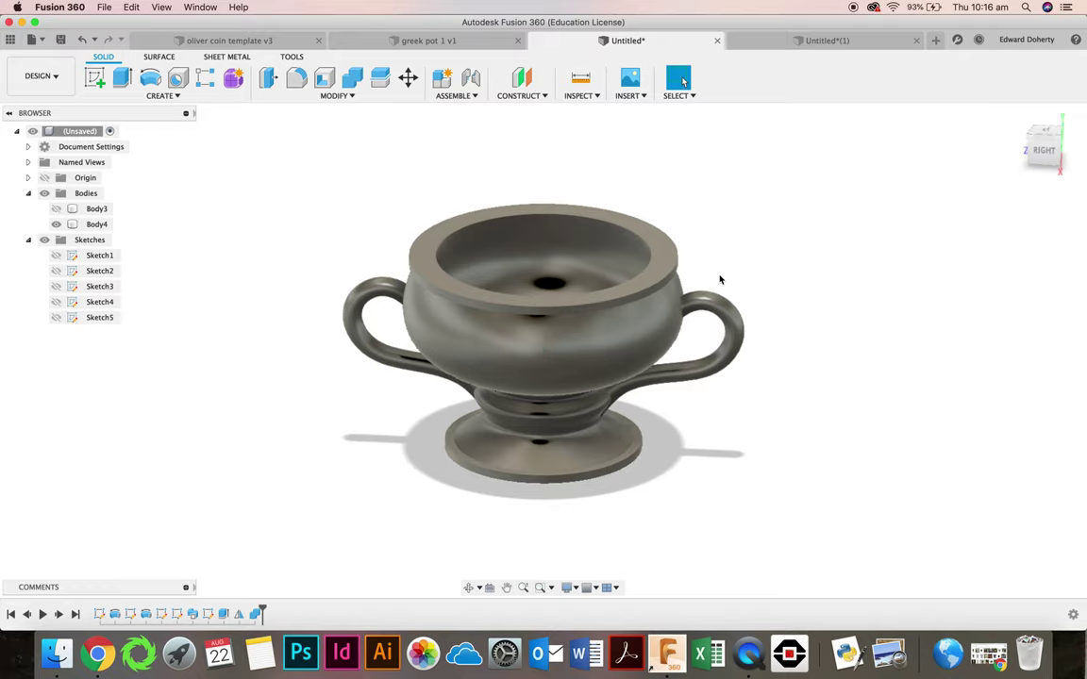
Open the appearance settings for the pot and collapse the Metal category in the material library.
mouse_move(1037, 163)
left_mouse_down()
mouse_move(1027, 127)
mouse_move(1070, 143)
mouse_move(1029, 144)
mouse_move(1036, 151)
mouse_move(1045, 130)
left_mouse_up()
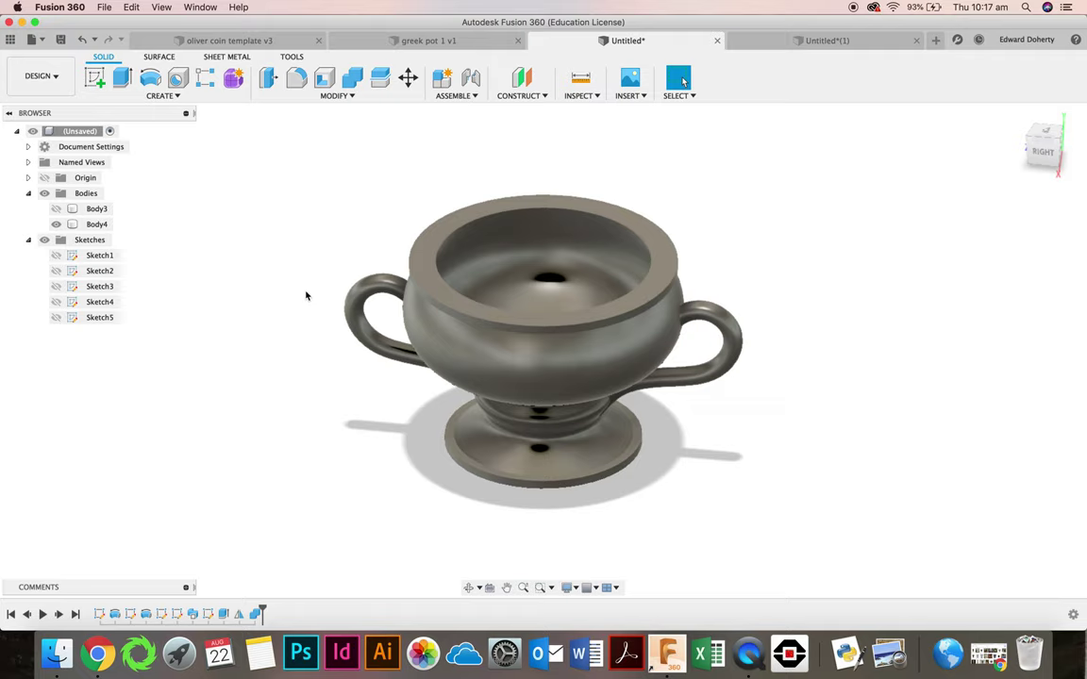
key("a")
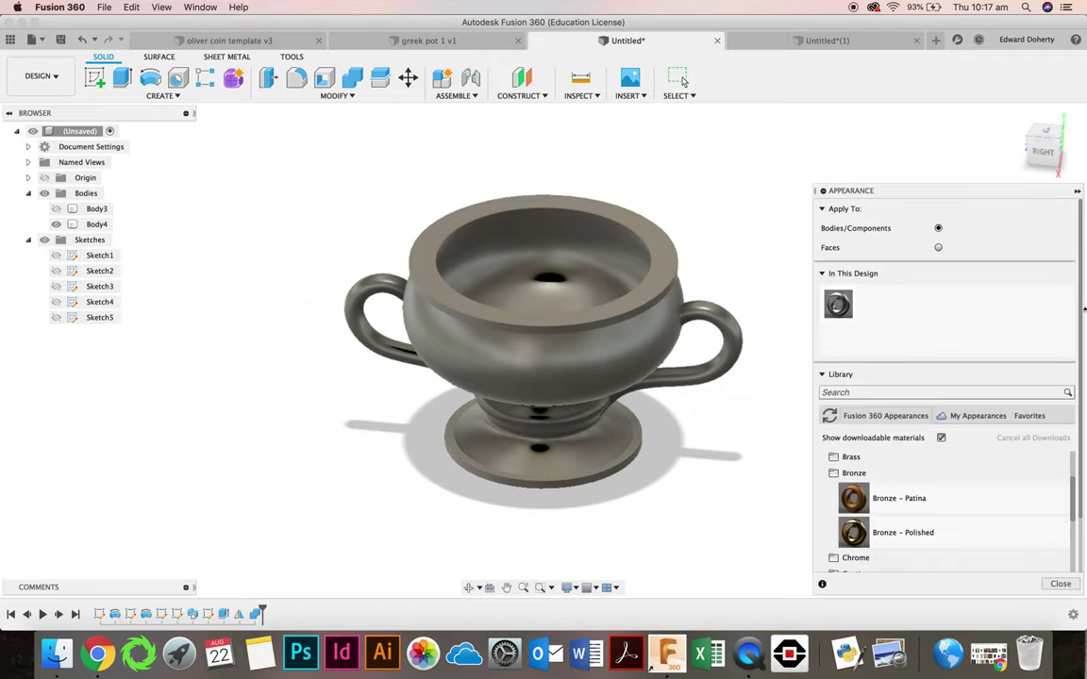
scroll(893, 517, "down", 2)
scroll(892, 517, "up", 5)
left_click(823, 527)
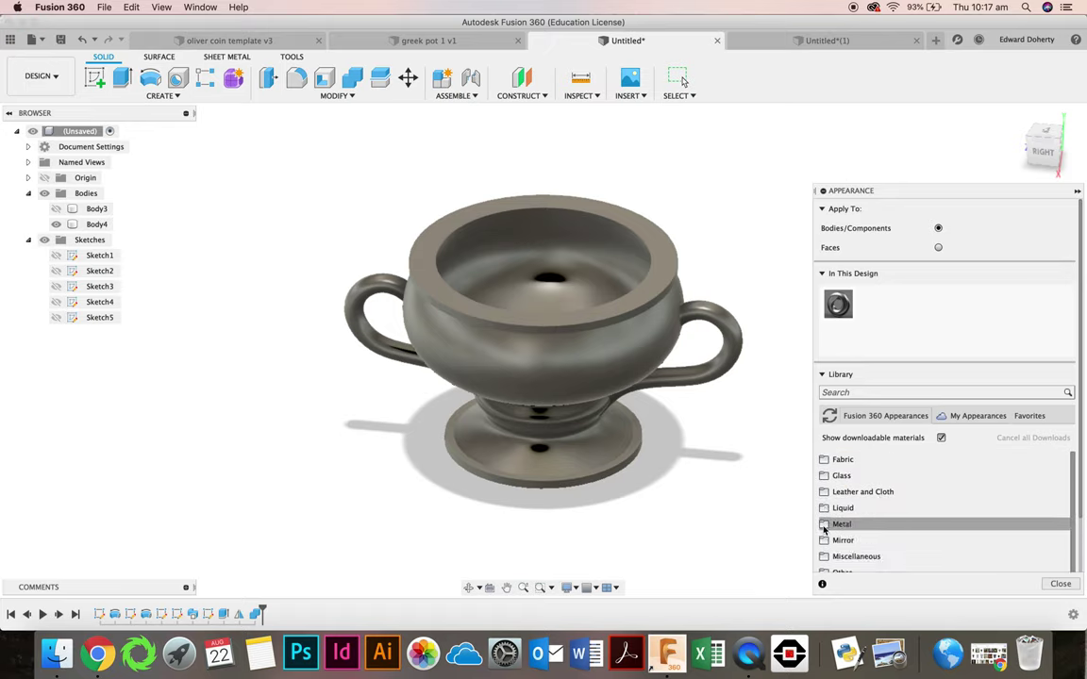
Apply the Mahogany wood appearance to the whole pot body.
scroll(903, 524, "down", 2)
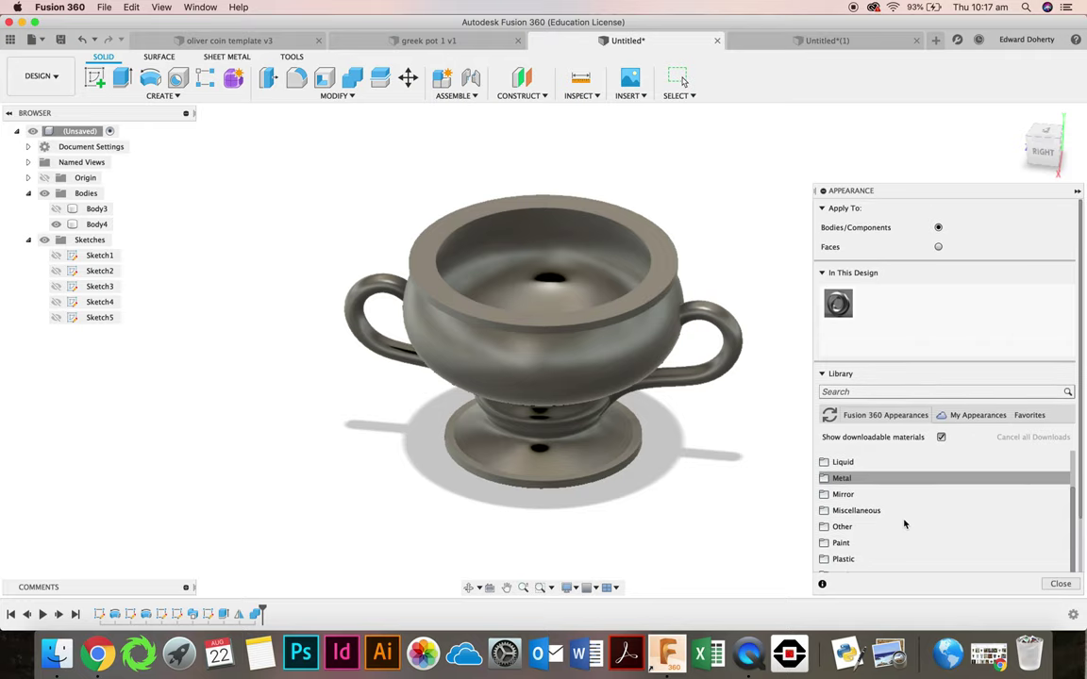
scroll(901, 519, "down", 1)
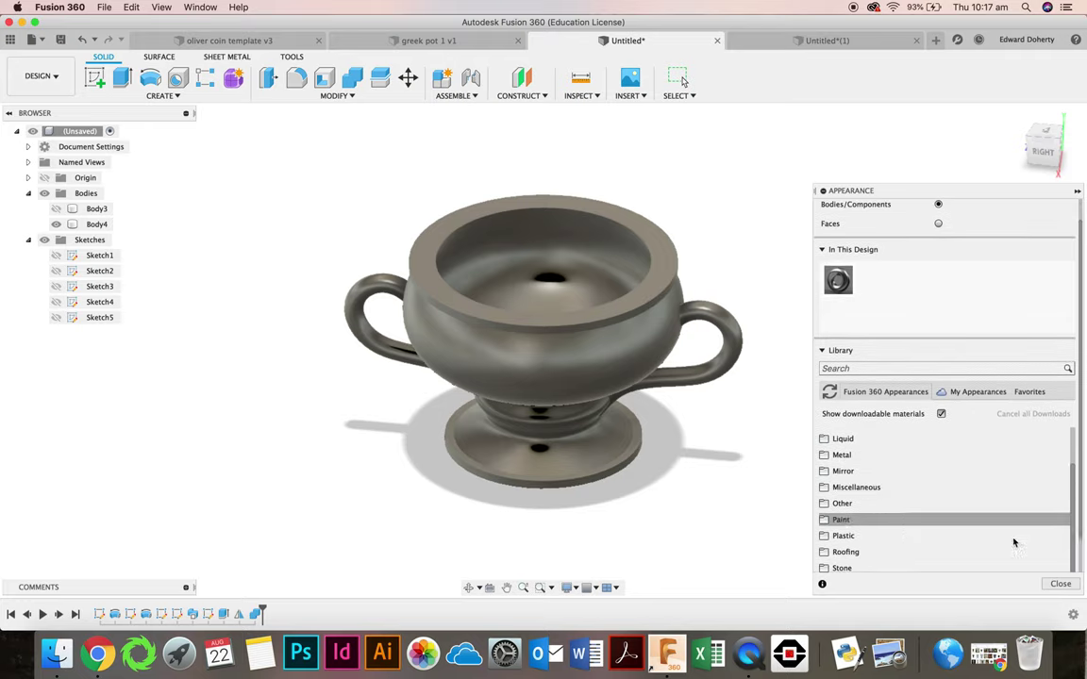
scroll(904, 517, "down", 2)
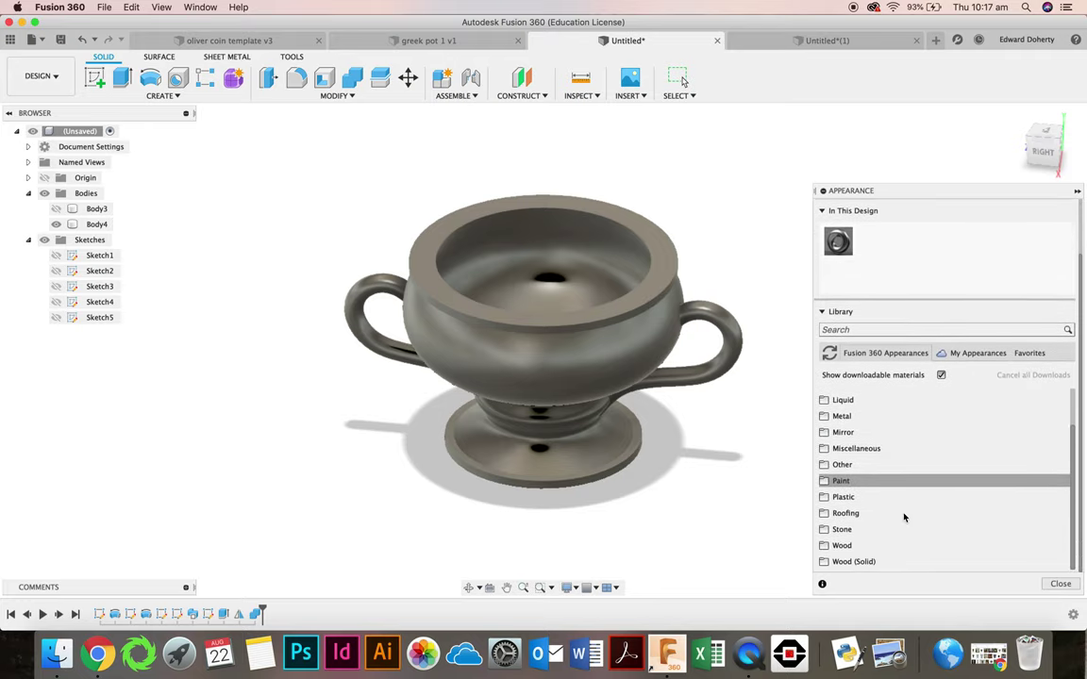
left_click(901, 545)
scroll(905, 496, "down", 5)
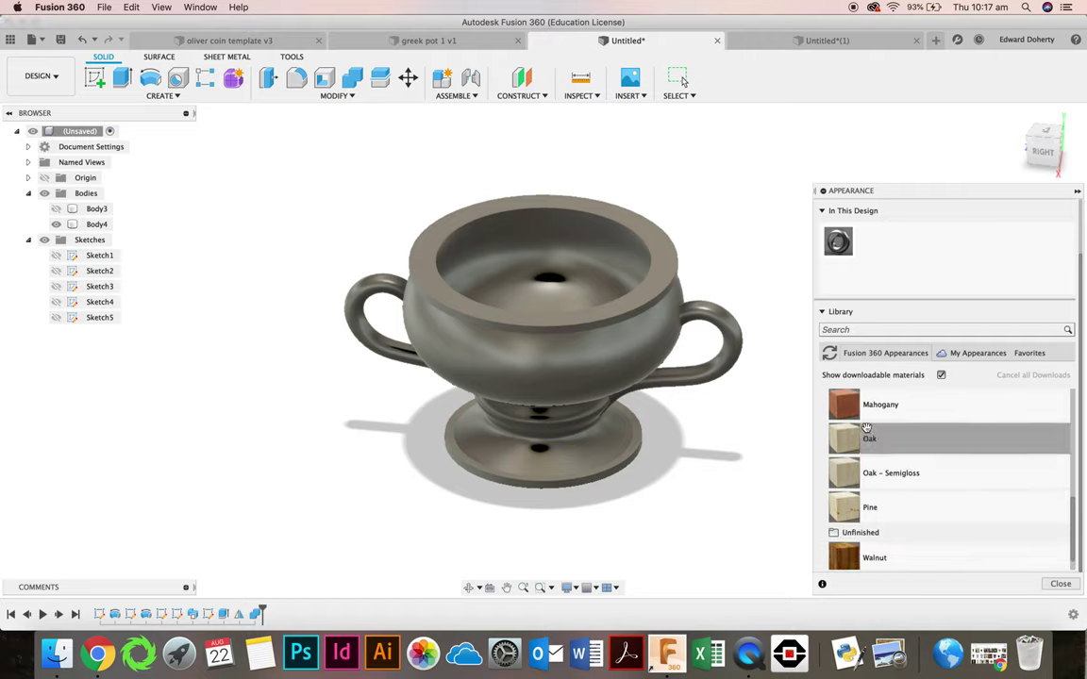
left_click_drag(842, 415, 607, 366)
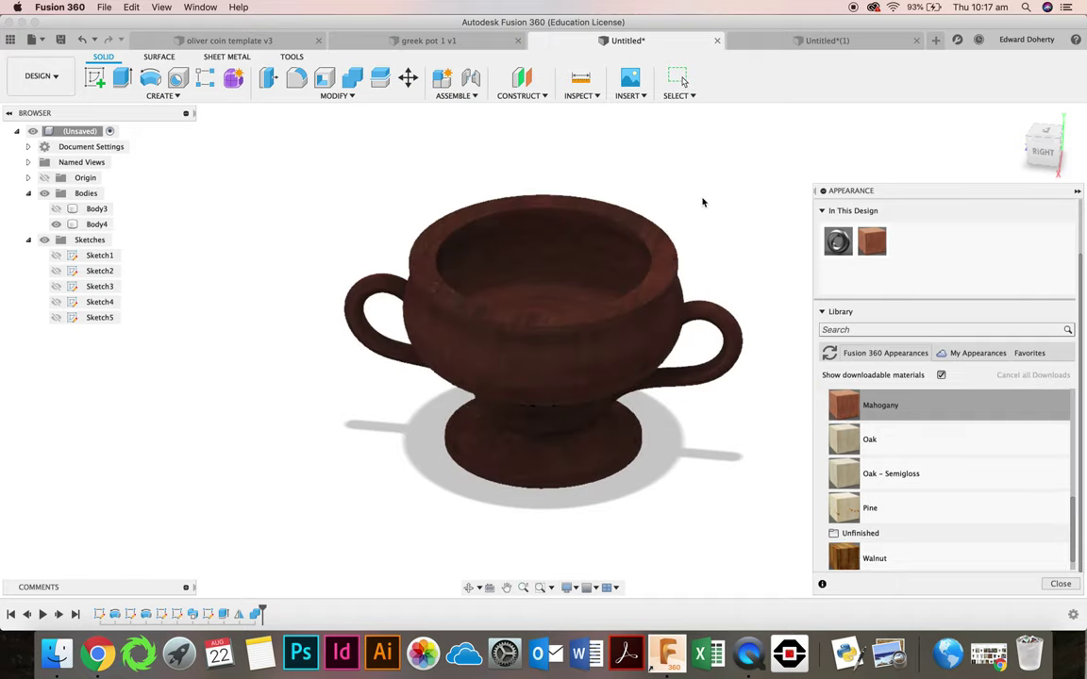
Set the Mahogany appearance's texture scale to 29.
left_click(1042, 146)
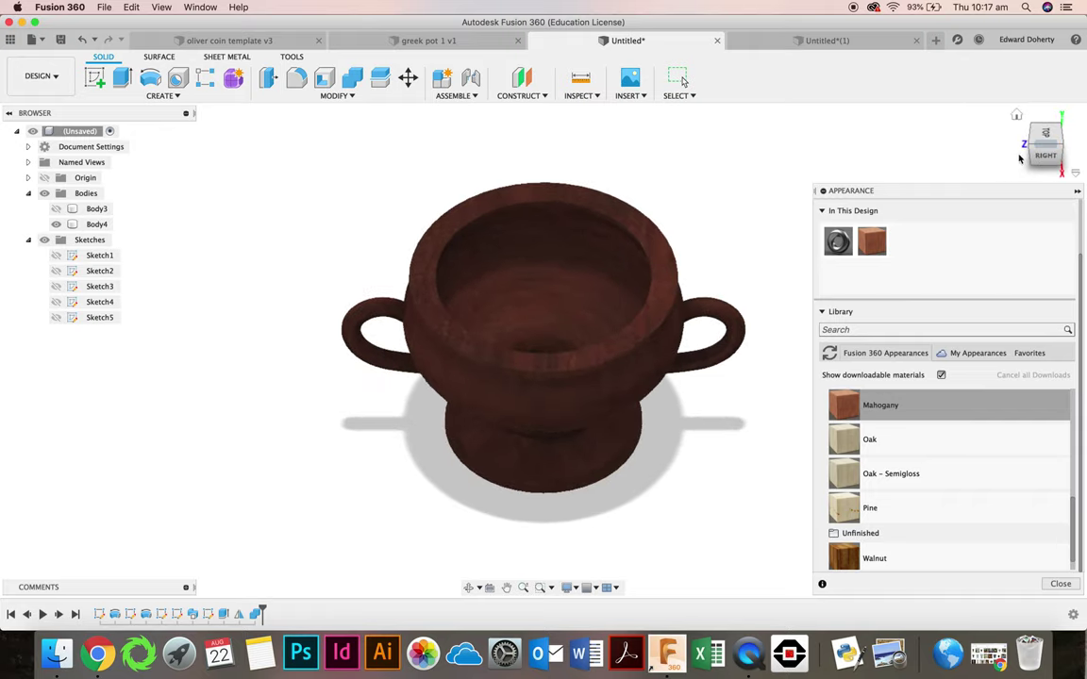
mouse_move(1045, 163)
left_mouse_down()
mouse_move(1044, 122)
mouse_move(1032, 140)
left_mouse_up()
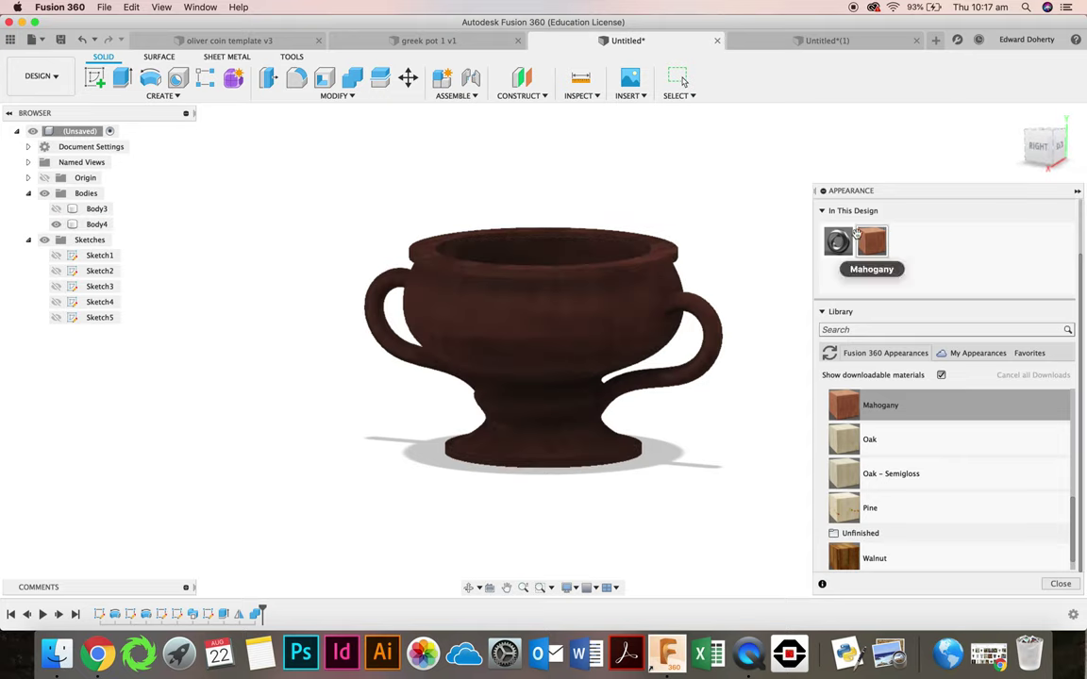
double_click(859, 237)
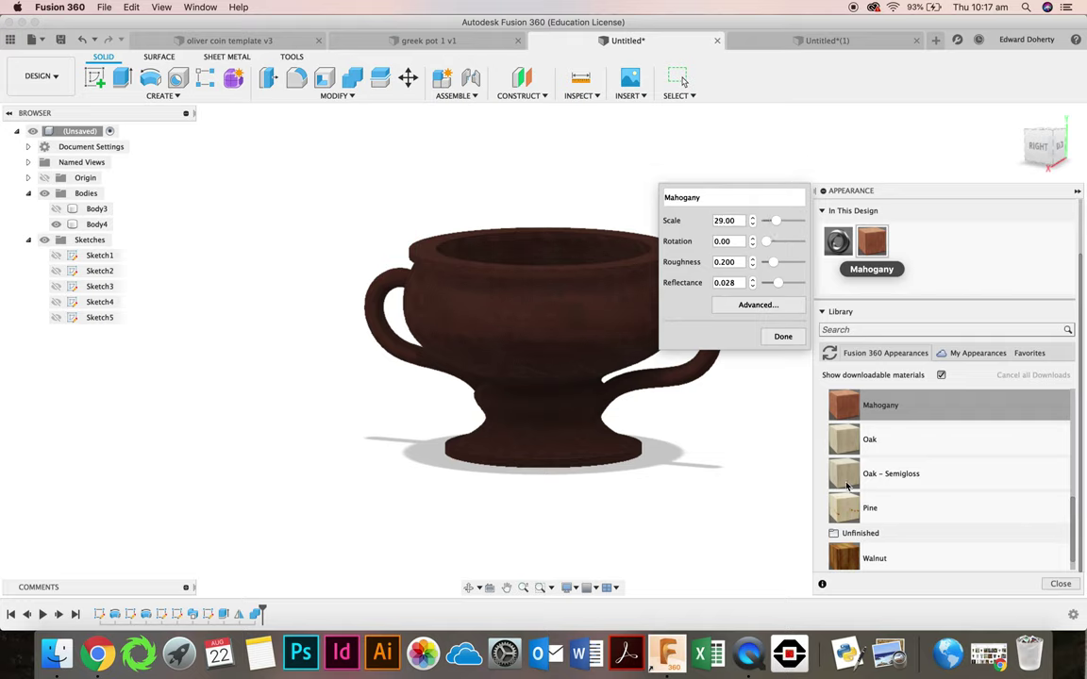
left_click(783, 335)
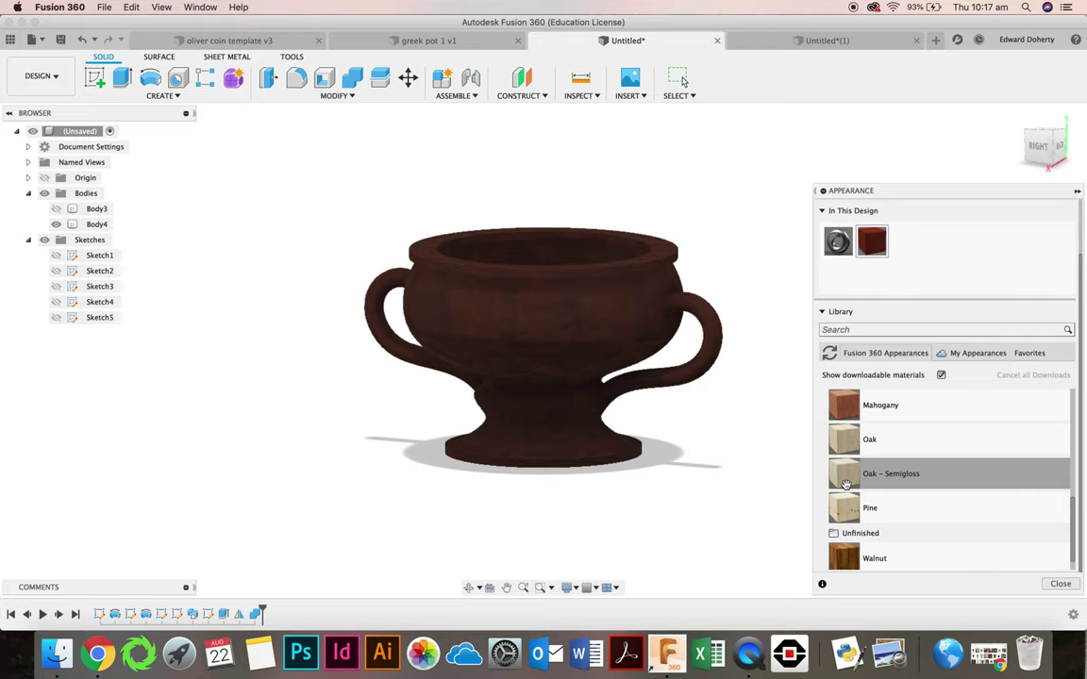
Apply the Oak - Semigloss appearance to the pot body and set its texture scale to 29.
left_click_drag(842, 478, 604, 343)
double_click(903, 245)
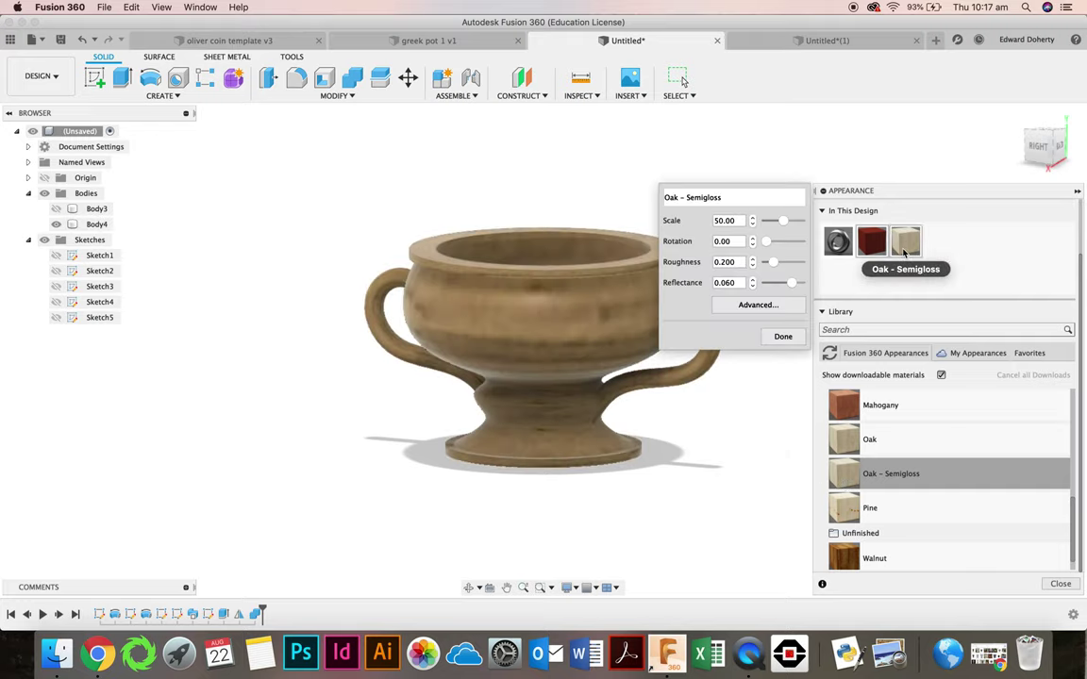
left_click_drag(780, 220, 776, 222)
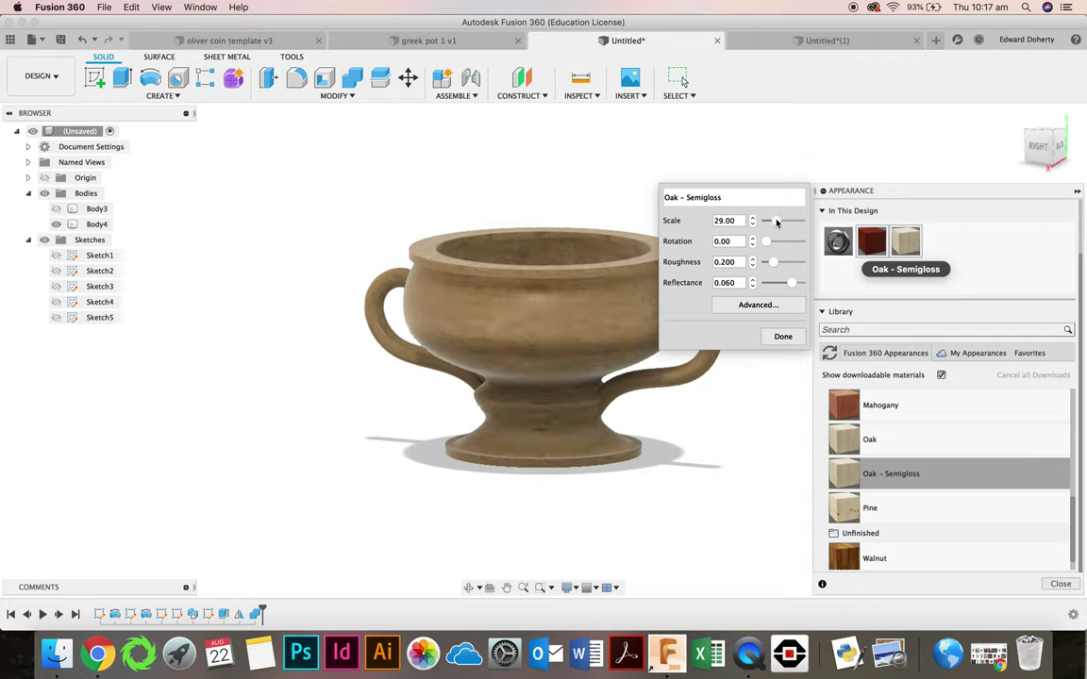
left_click(782, 336)
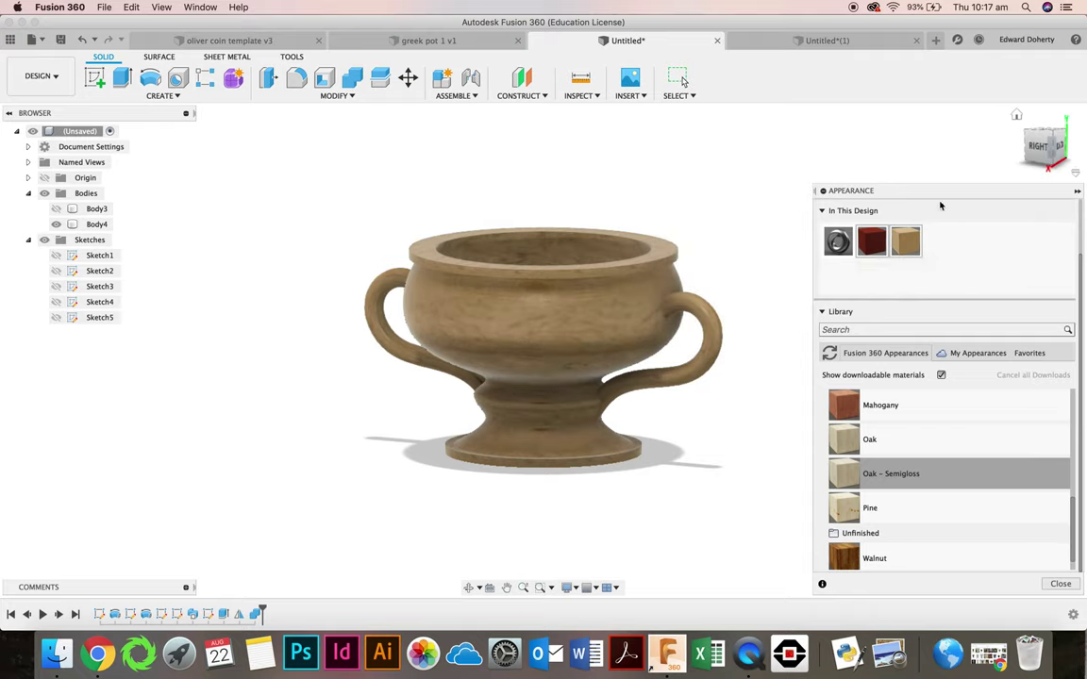
Apply the Glass - Frosted Medium appearance from the Textured glass category to the pot body.
mouse_move(1042, 148)
left_mouse_down()
mouse_move(1019, 156)
mouse_move(1006, 189)
mouse_move(1028, 118)
left_mouse_up()
mouse_move(542, 396)
middle_mouse_down("shift")
mouse_move(542, 288)
mouse_move(557, 278)
mouse_move(548, 330)
middle_mouse_up("shift")
scroll(998, 462, "up", 5)
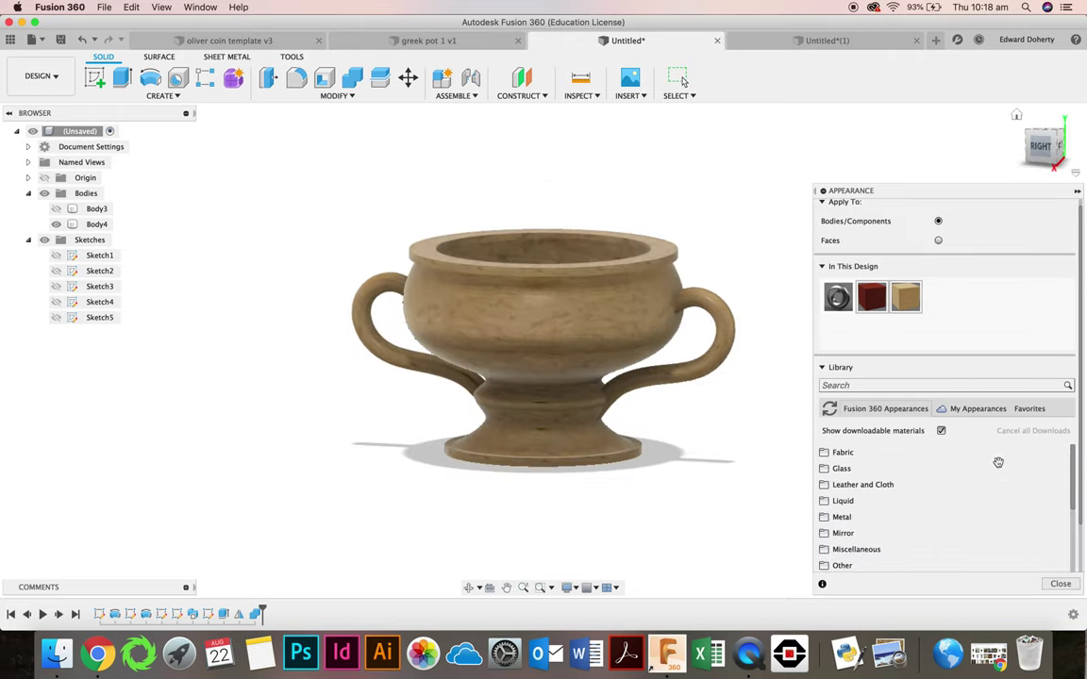
left_click(822, 470)
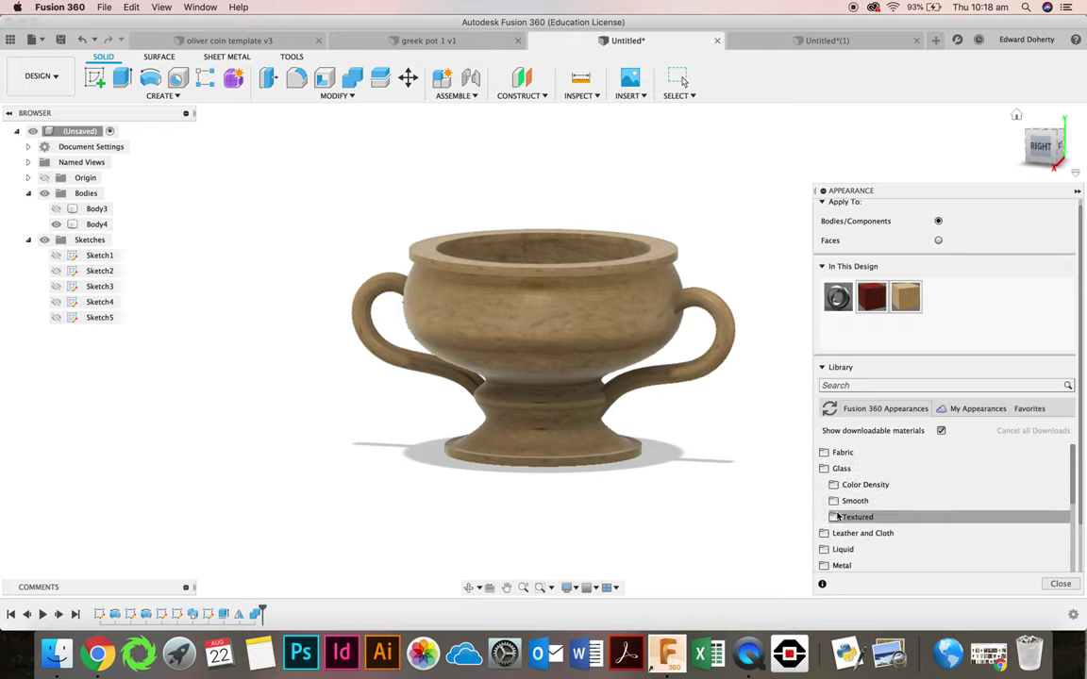
left_click(833, 517)
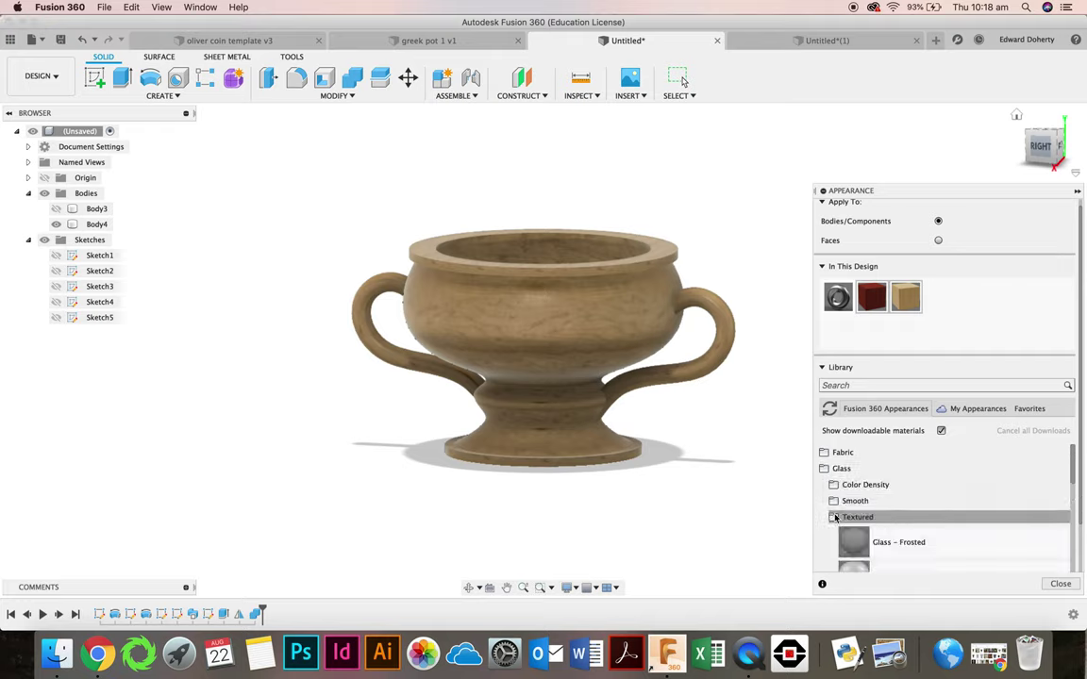
scroll(956, 522, "down", 5)
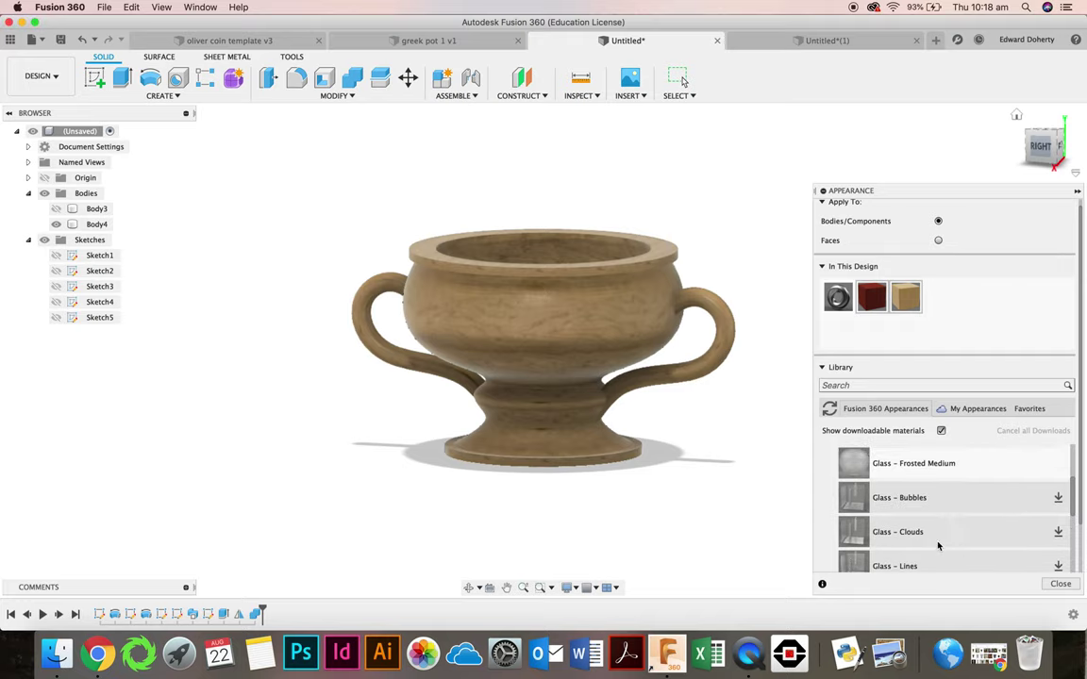
left_click_drag(844, 463, 592, 320)
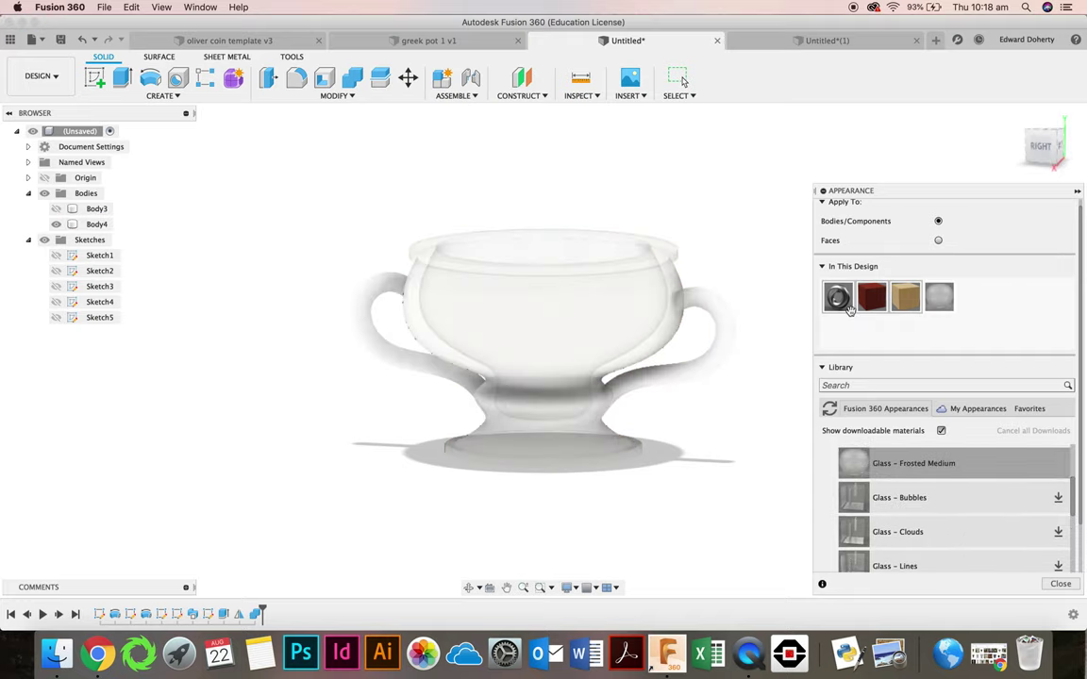
Apply the Gemstone - Ruby appearance from the Miscellaneous category to the pot body.
mouse_move(1045, 145)
left_mouse_down()
mouse_move(1028, 188)
mouse_move(1043, 117)
mouse_move(1043, 145)
left_mouse_up()
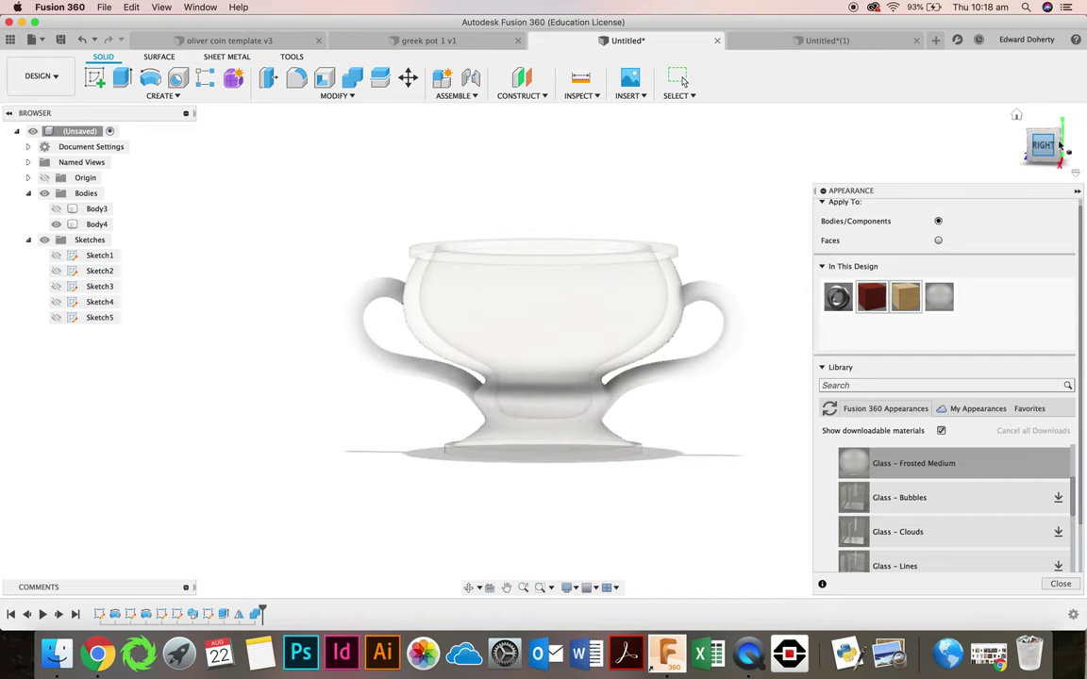
left_click(1028, 385)
scroll(939, 501, "down", 3)
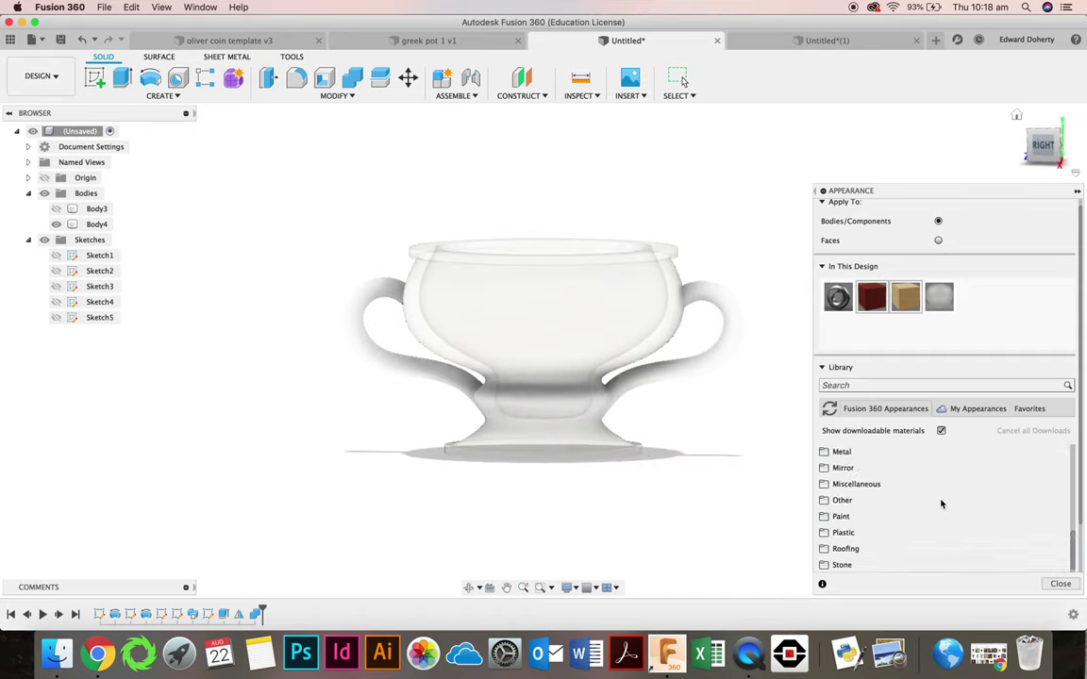
left_click(819, 475)
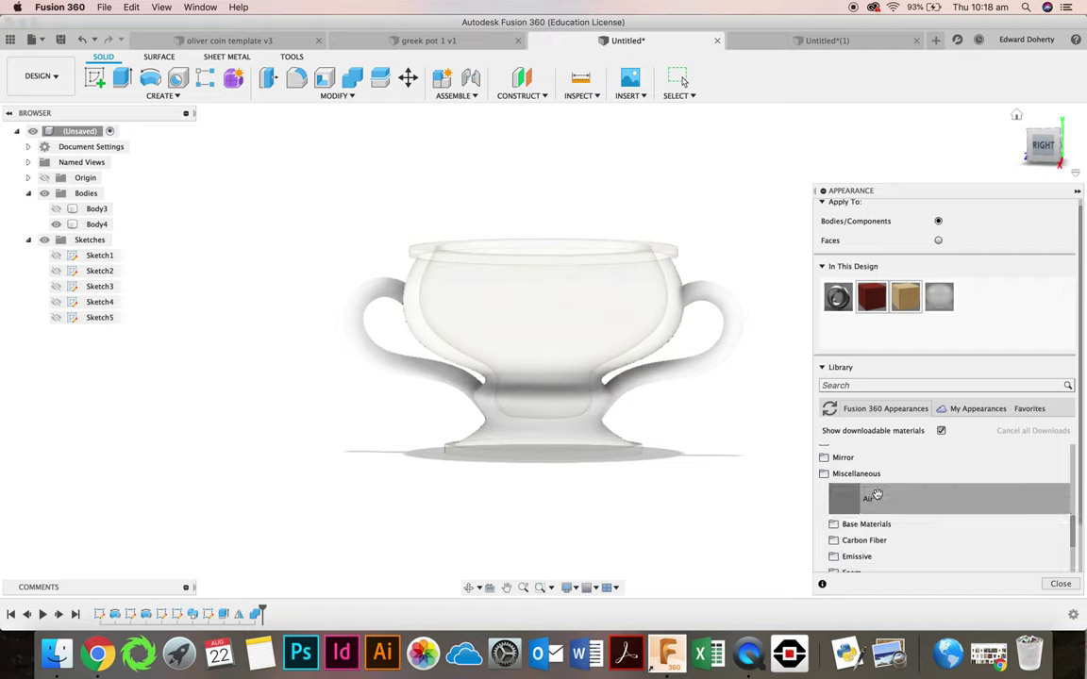
scroll(859, 523, "down", 5)
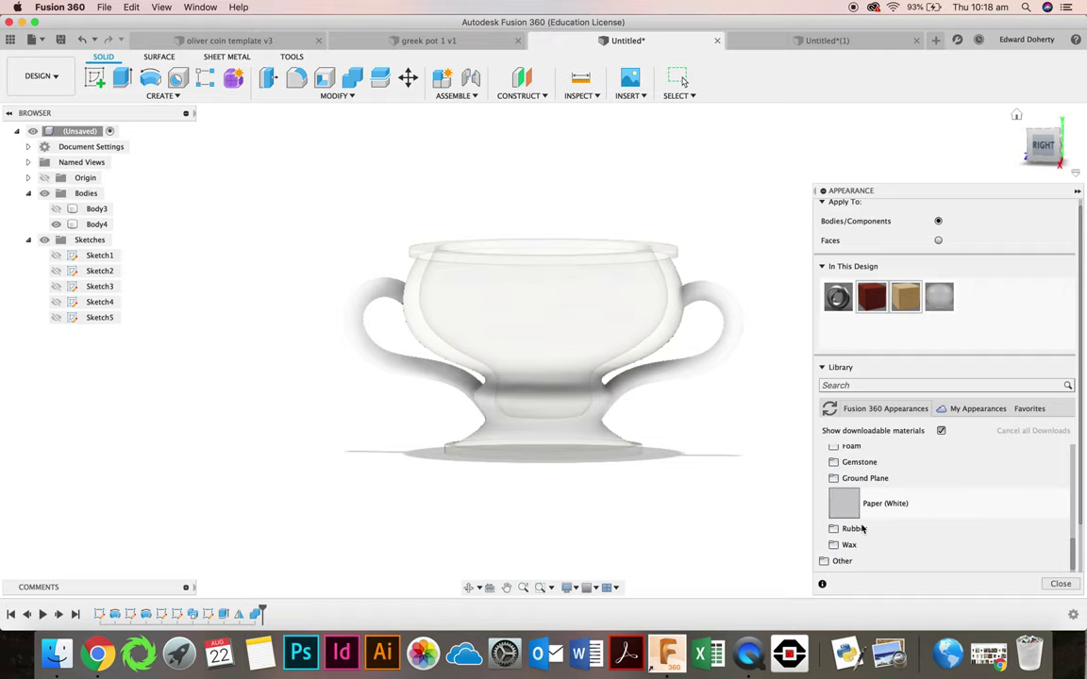
scroll(839, 505, "up", 2)
left_click(839, 502)
scroll(906, 505, "down", 3)
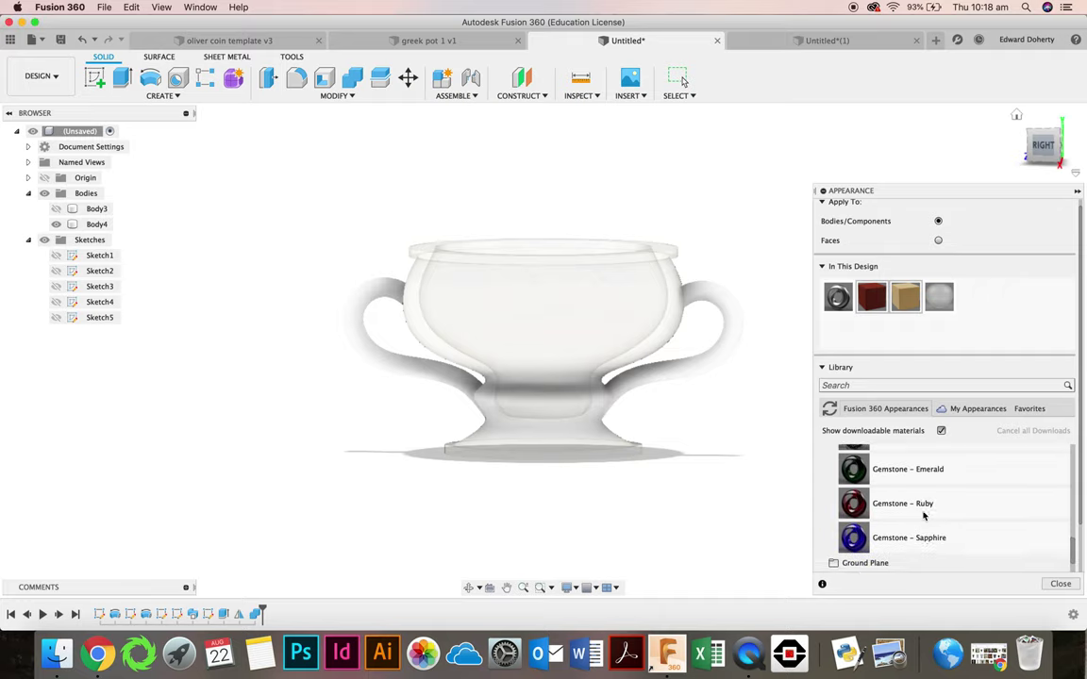
left_click_drag(877, 482, 638, 343)
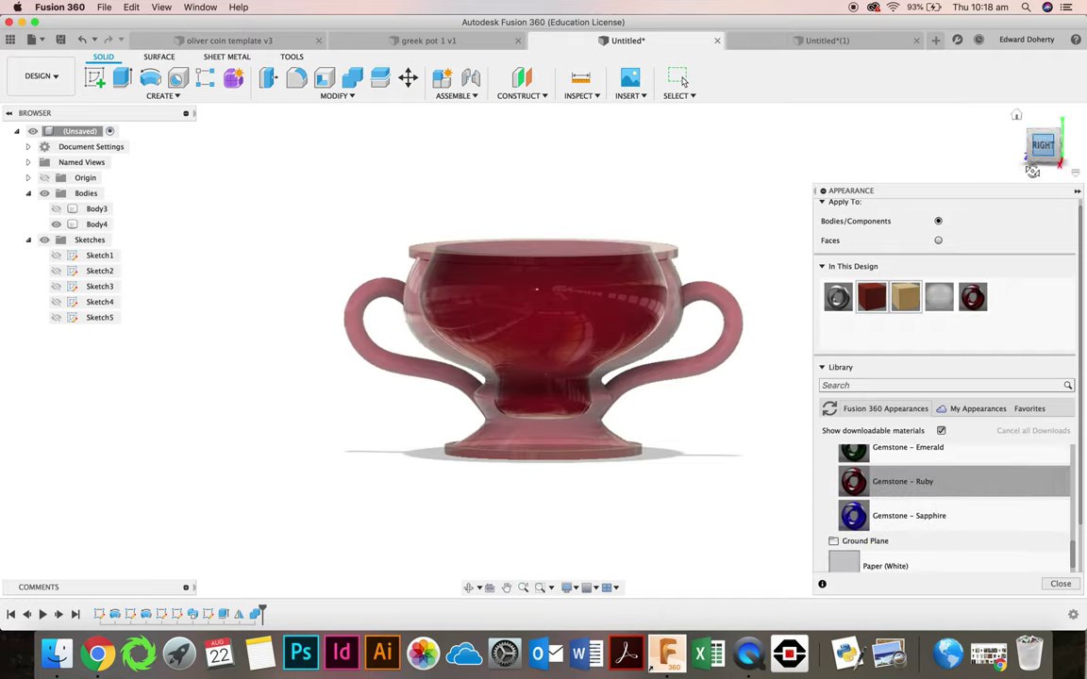
Set the roughness of the Gemstone - Ruby appearance to 0.310.
left_click_drag(1032, 172, 1028, 195)
double_click(977, 300)
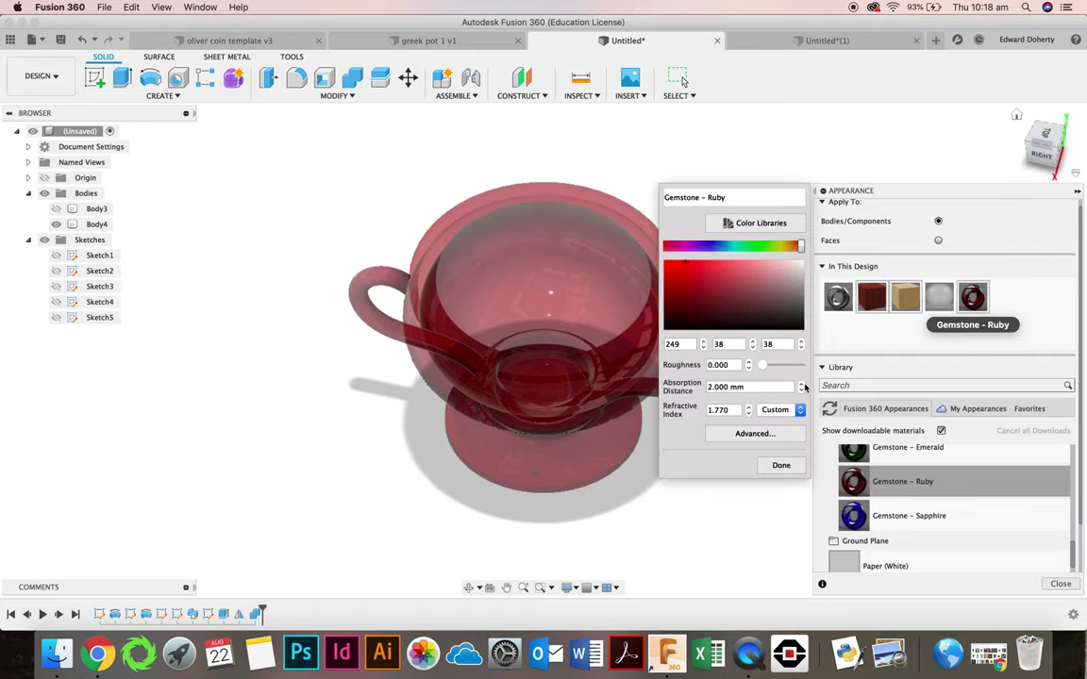
left_click_drag(763, 368, 775, 368)
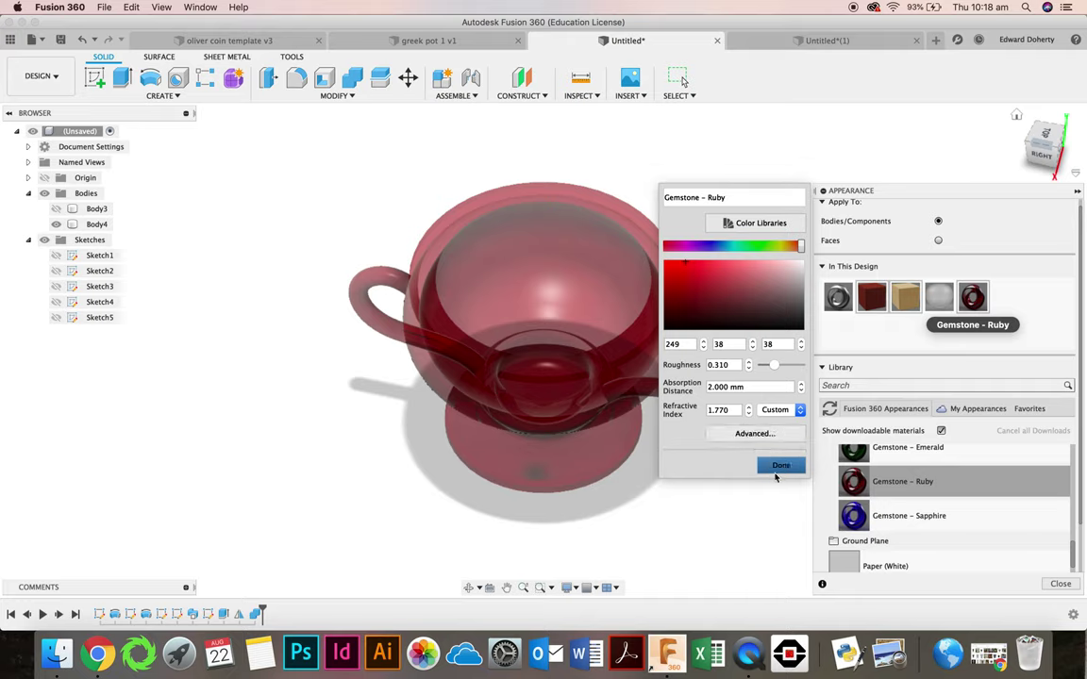
left_click(822, 386)
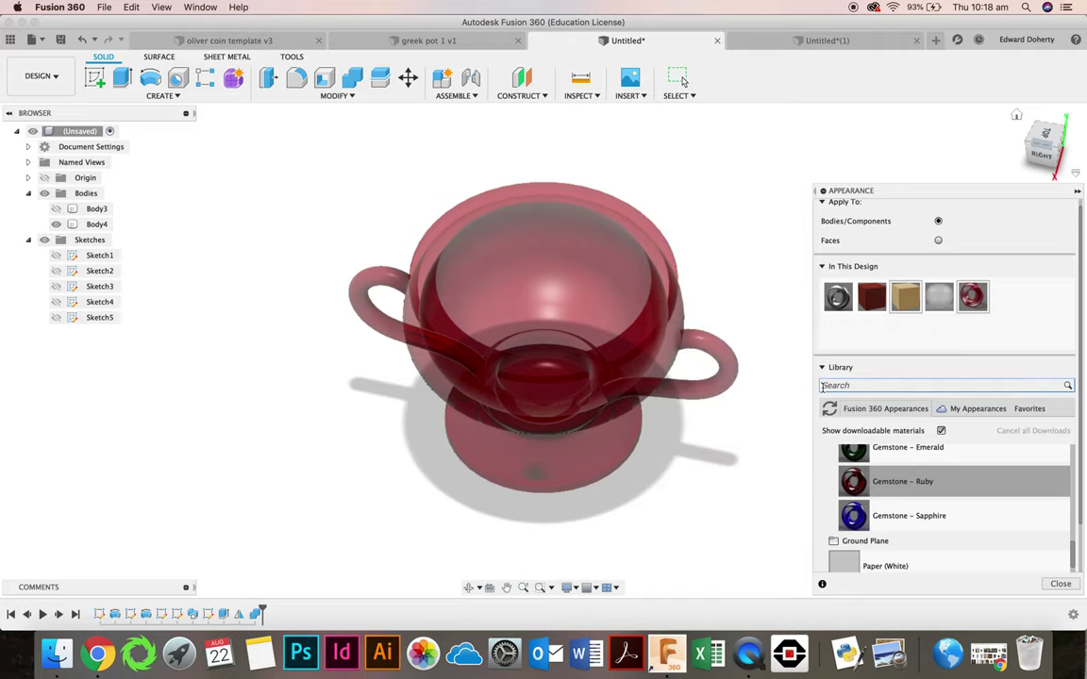
Apply the Bronze - Polished appearance from the Metal category to the pot body and minimise the appearance settings.
left_click(1038, 155)
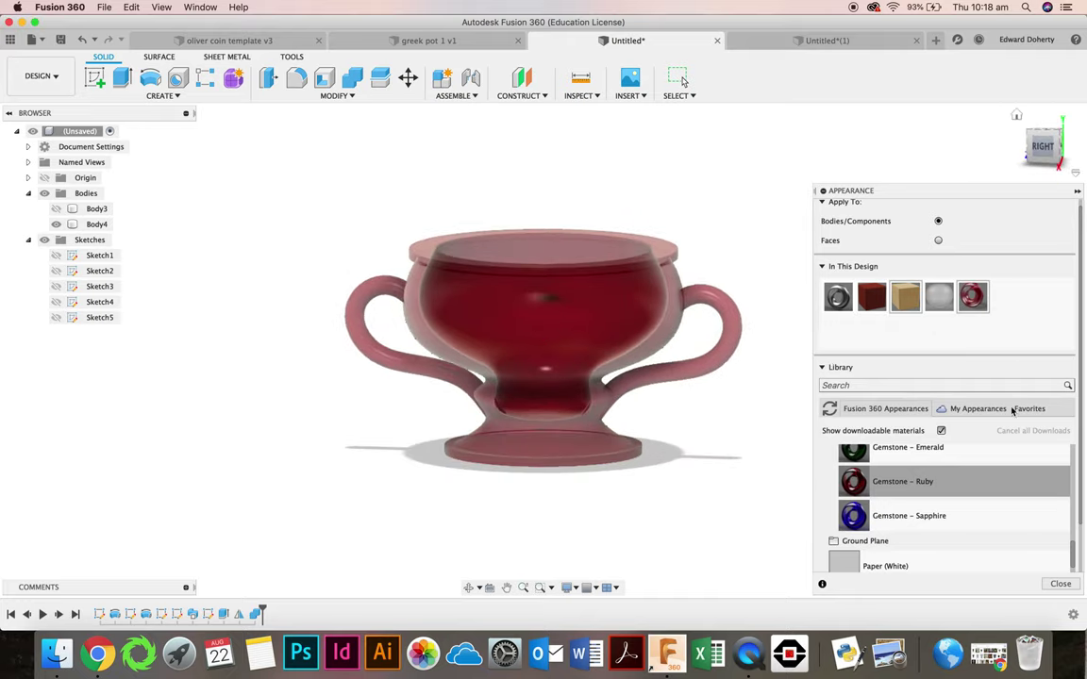
scroll(965, 495, "up", 10)
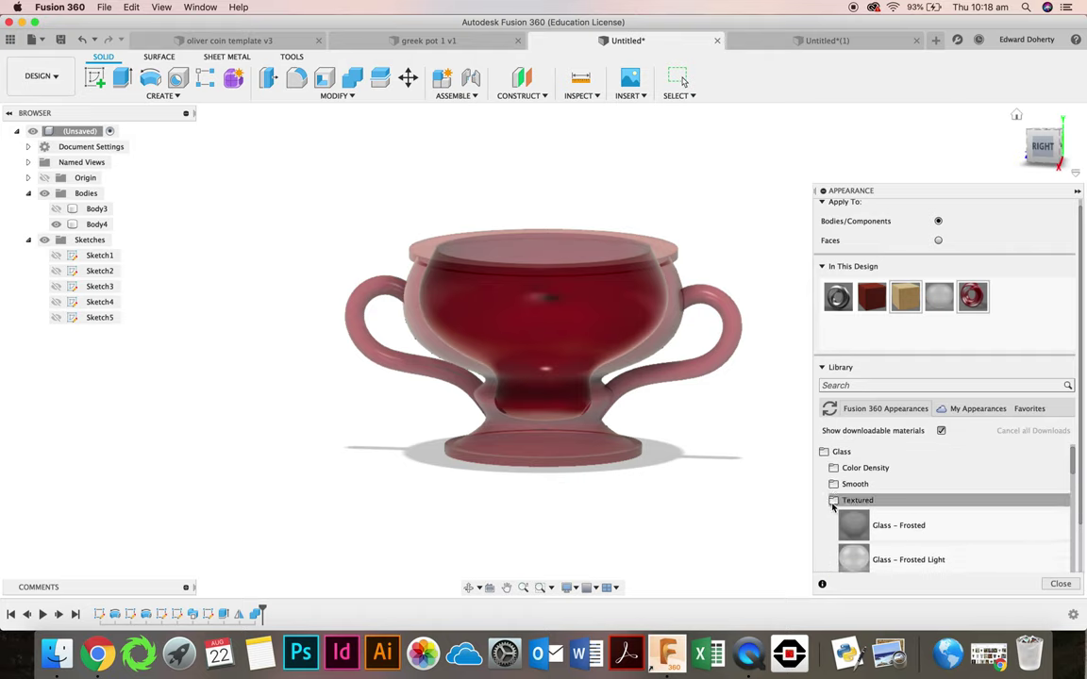
left_click(835, 501)
scroll(853, 514, "down", 2)
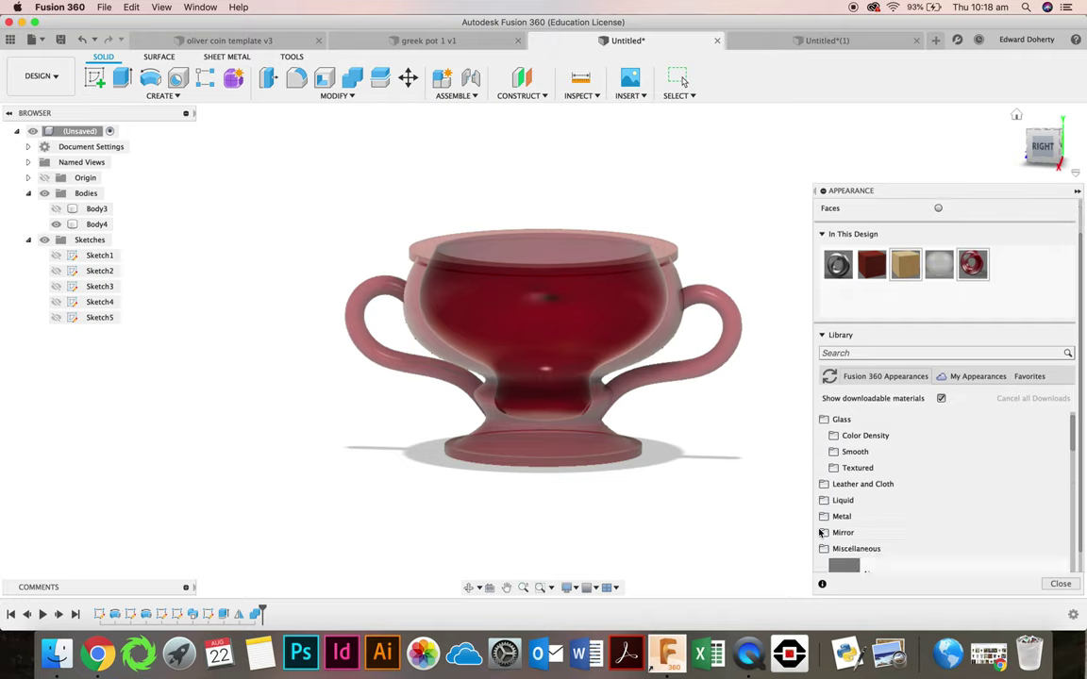
left_click(826, 517)
scroll(939, 520, "down", 3)
left_click(939, 519)
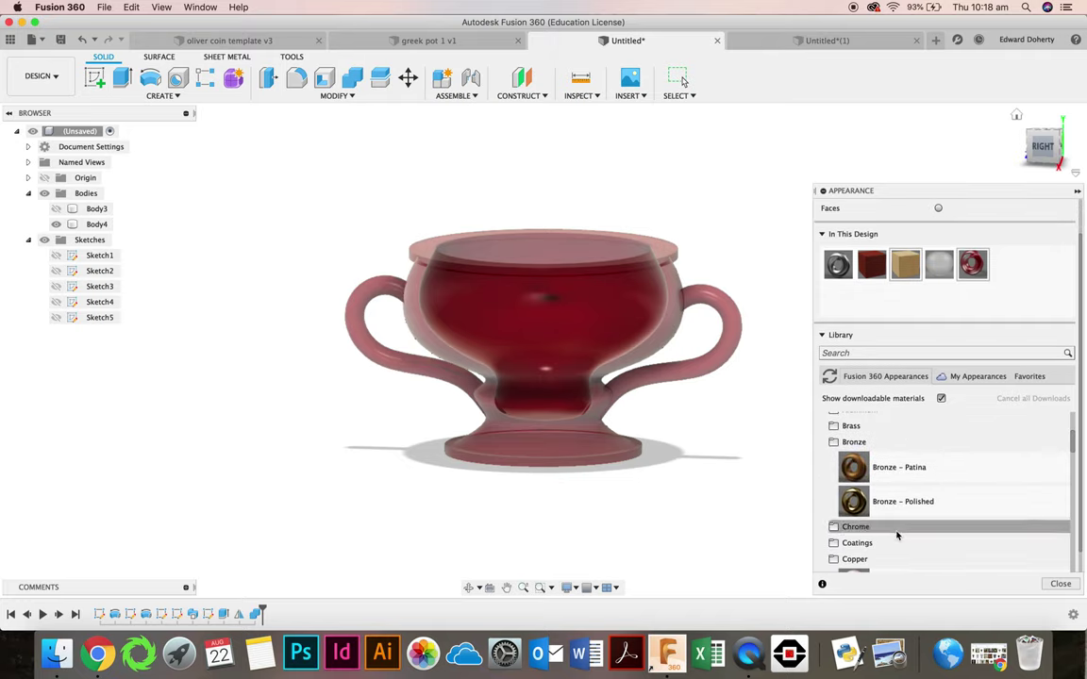
left_click_drag(897, 510, 632, 318)
mouse_move(1037, 147)
left_mouse_down()
mouse_move(1030, 172)
mouse_move(1032, 121)
mouse_move(1033, 164)
left_mouse_up()
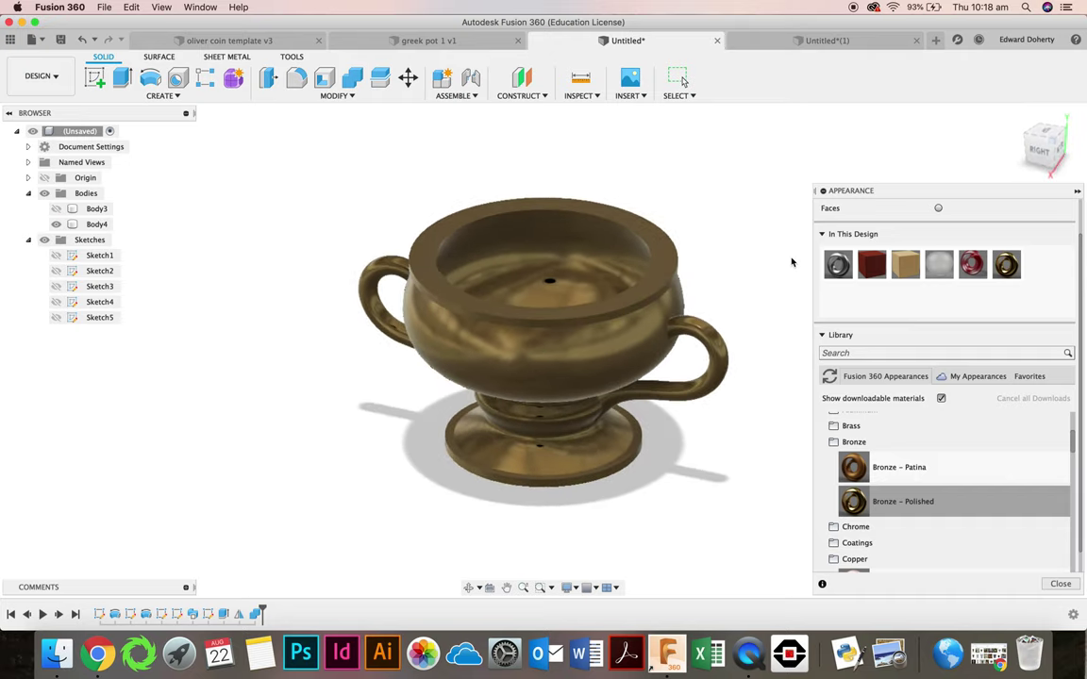
left_click(823, 192)
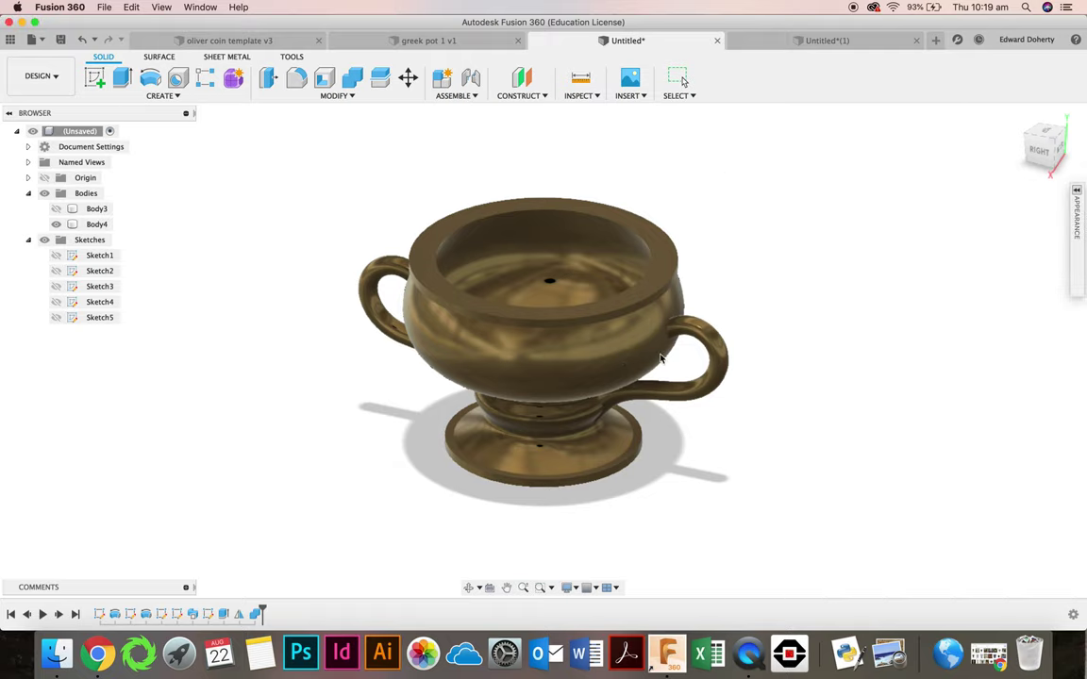
Switch from the Design workspace to the Render workspace.
left_click(55, 79)
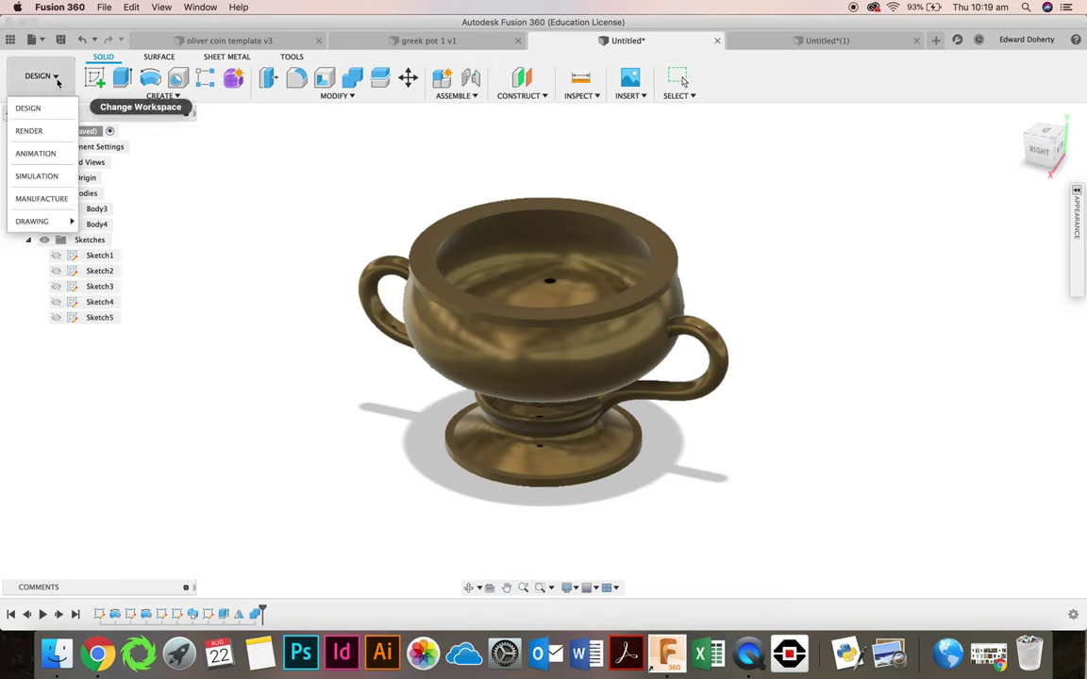
left_click(203, 215)
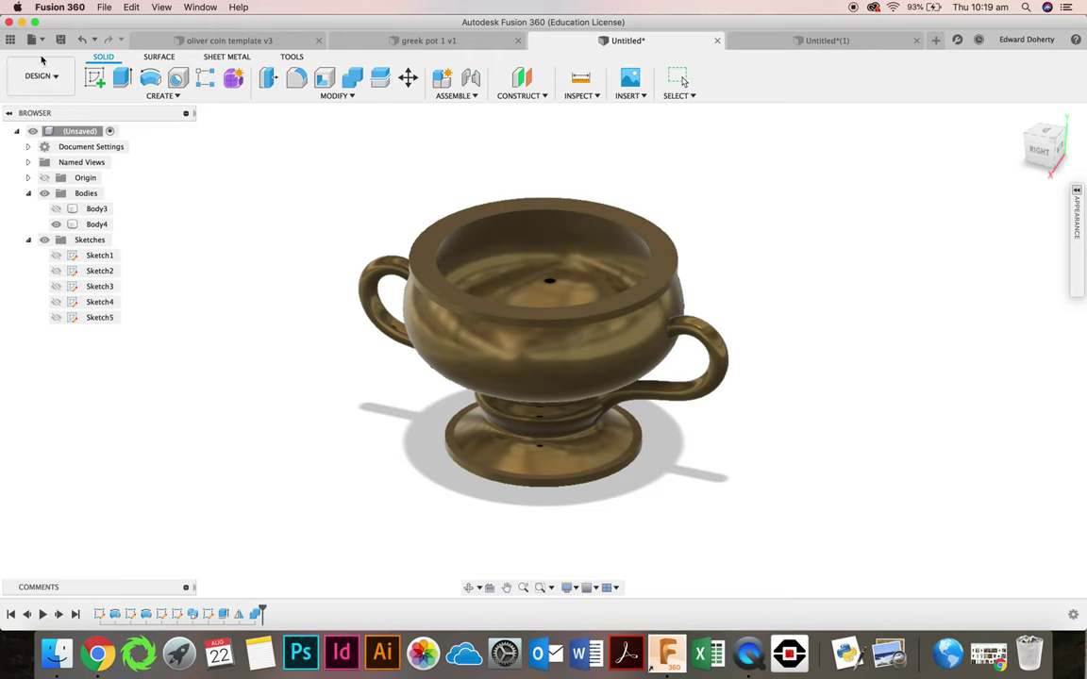
left_click(47, 75)
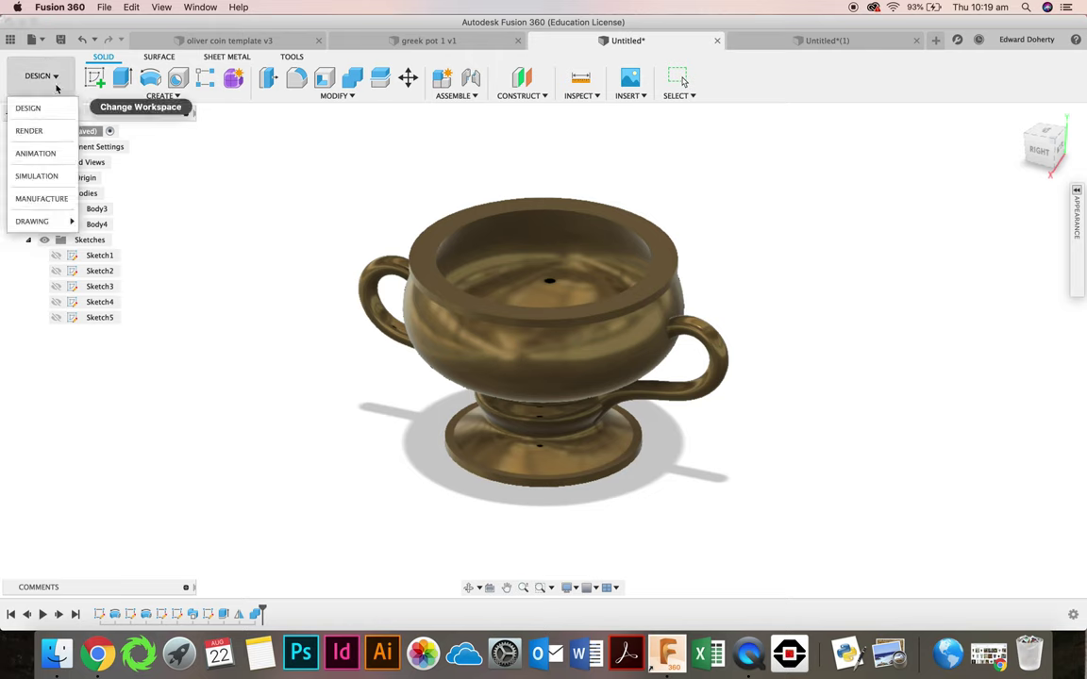
left_click(51, 133)
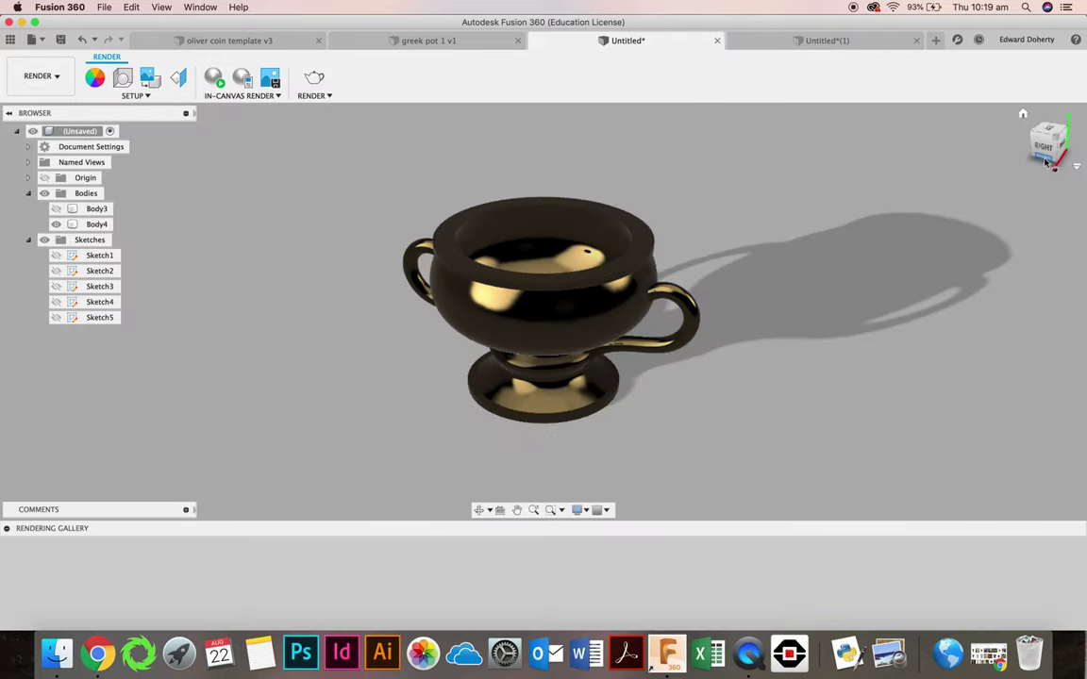
mouse_move(1045, 151)
left_mouse_down()
mouse_move(1033, 102)
mouse_move(1043, 132)
left_mouse_up()
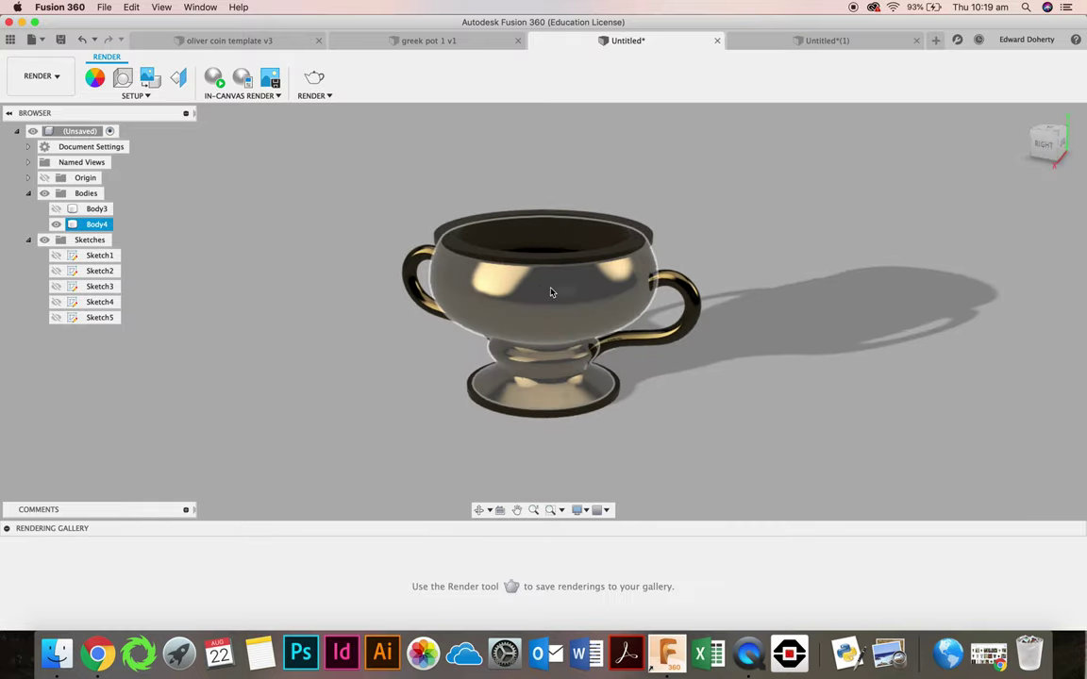
scroll(552, 291, "up", 4)
scroll(552, 292, "down", 3)
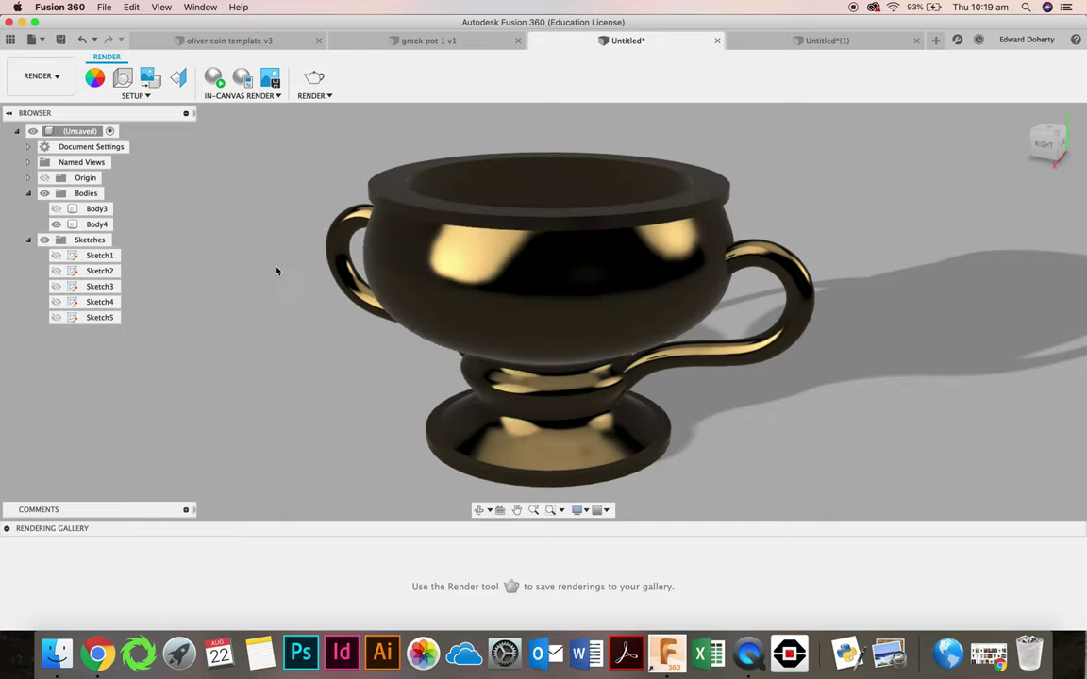
Collapse the Bodies and Sketches folders in the browser tree.
left_click(244, 189)
left_click(28, 193)
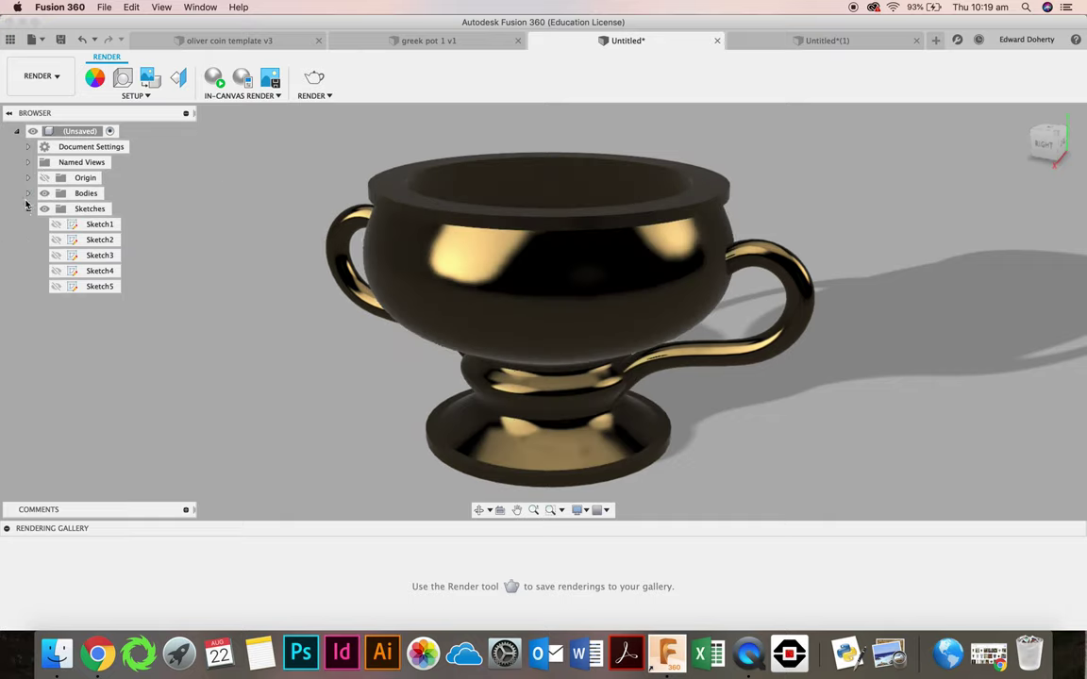
left_click(28, 209)
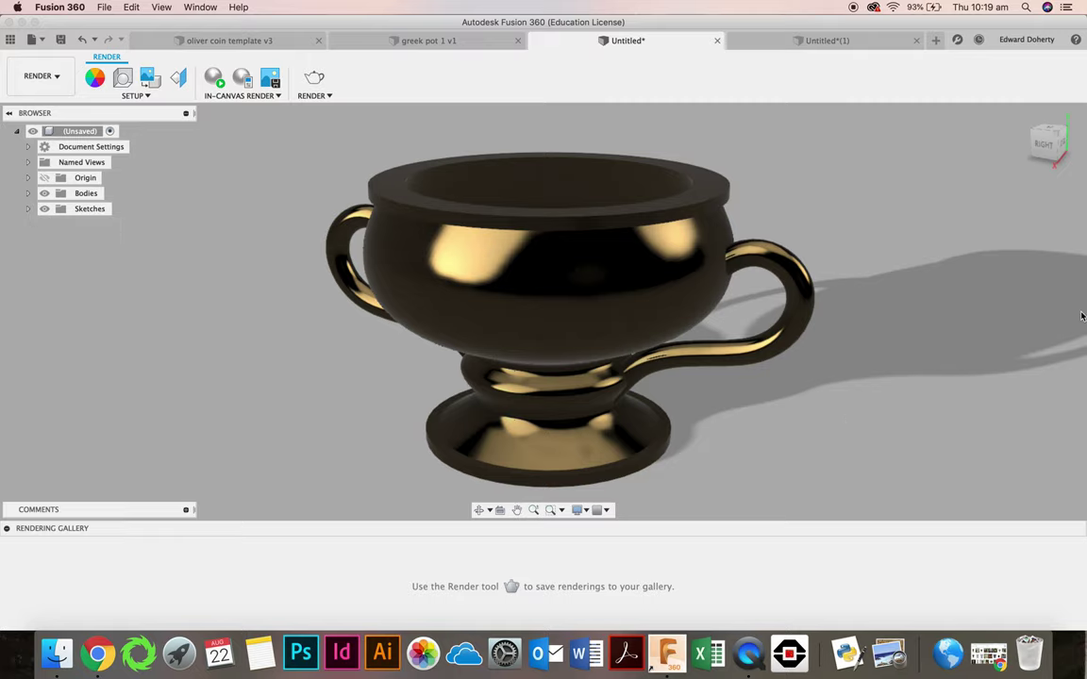
Open the scene settings and set the solid background colour to a green of RGB 112, 240, 183.
mouse_move(1038, 157)
mouse_move(1044, 148)
left_mouse_down()
mouse_move(943, 130)
mouse_move(943, 113)
mouse_move(945, 122)
mouse_move(1048, 136)
left_mouse_up()
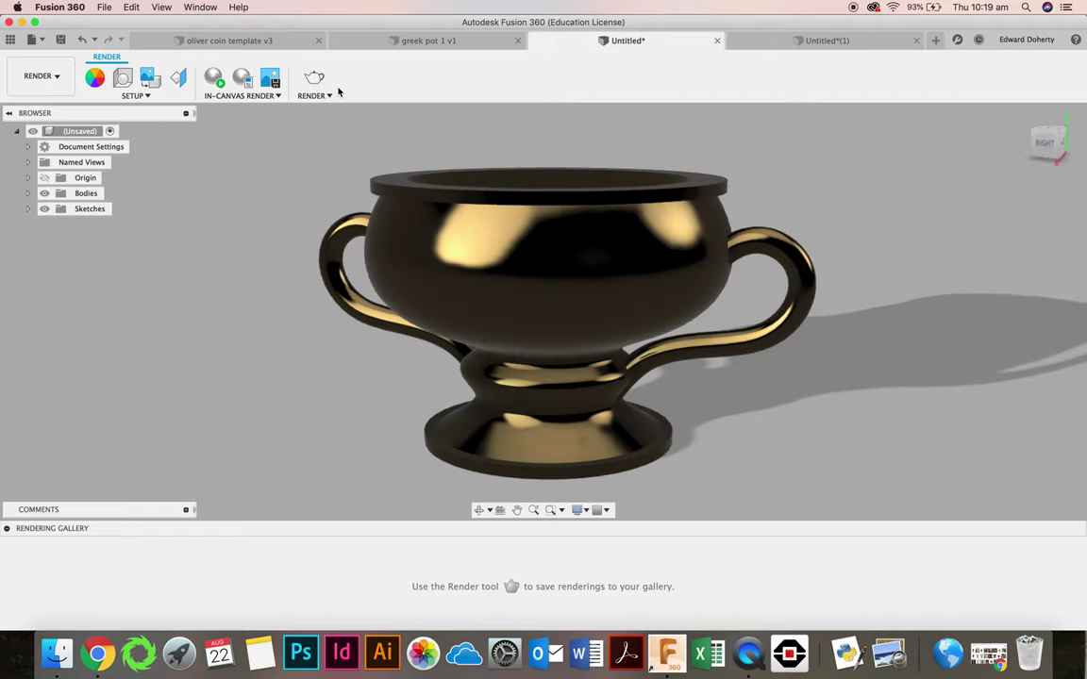
left_click(330, 97)
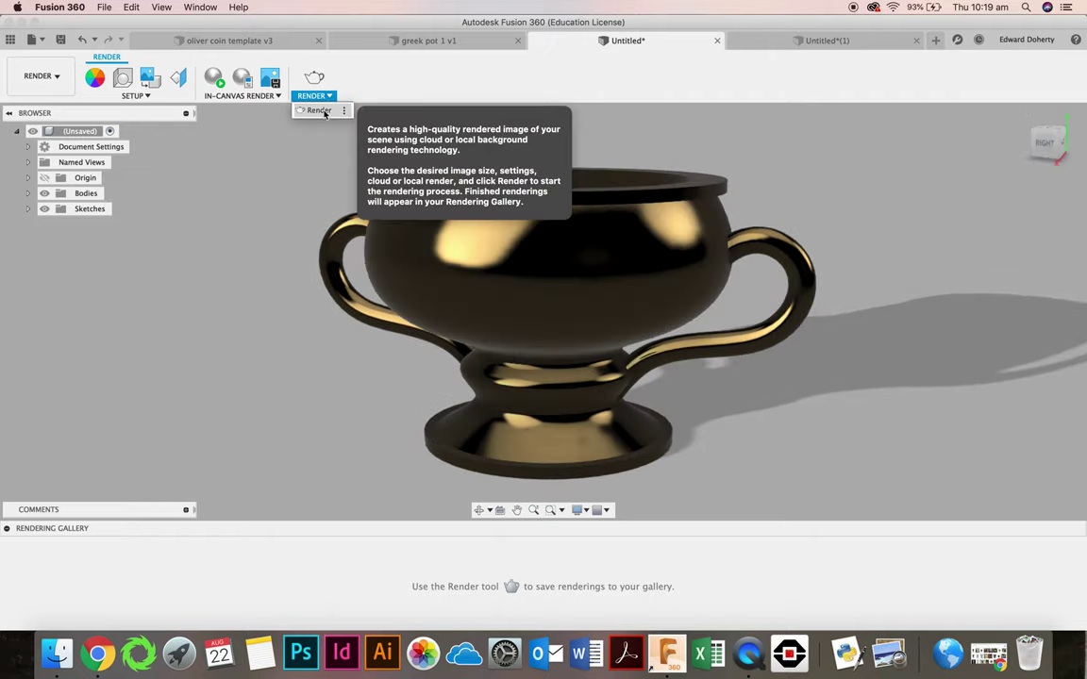
left_click(146, 97)
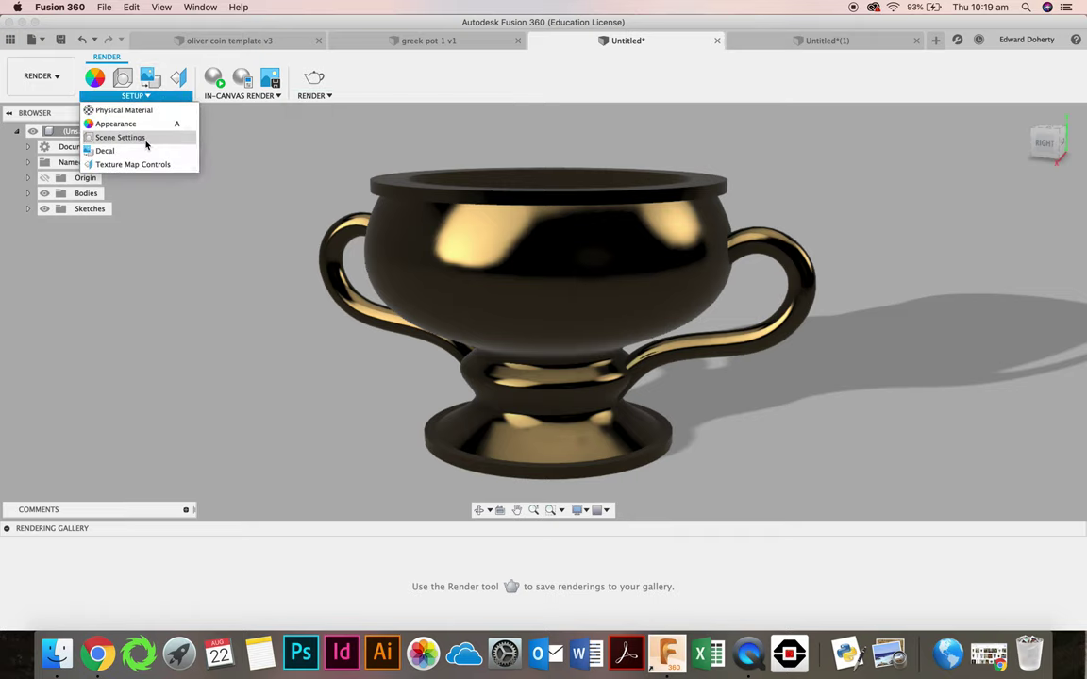
left_click(145, 138)
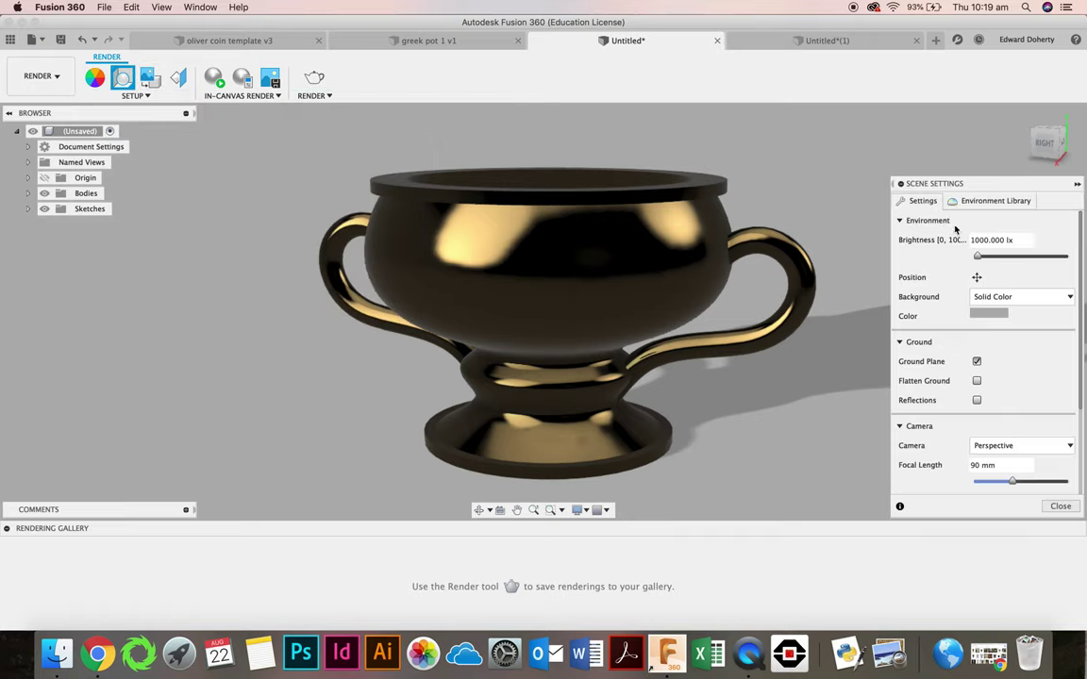
left_click_drag(978, 187, 884, 167)
left_click(894, 293)
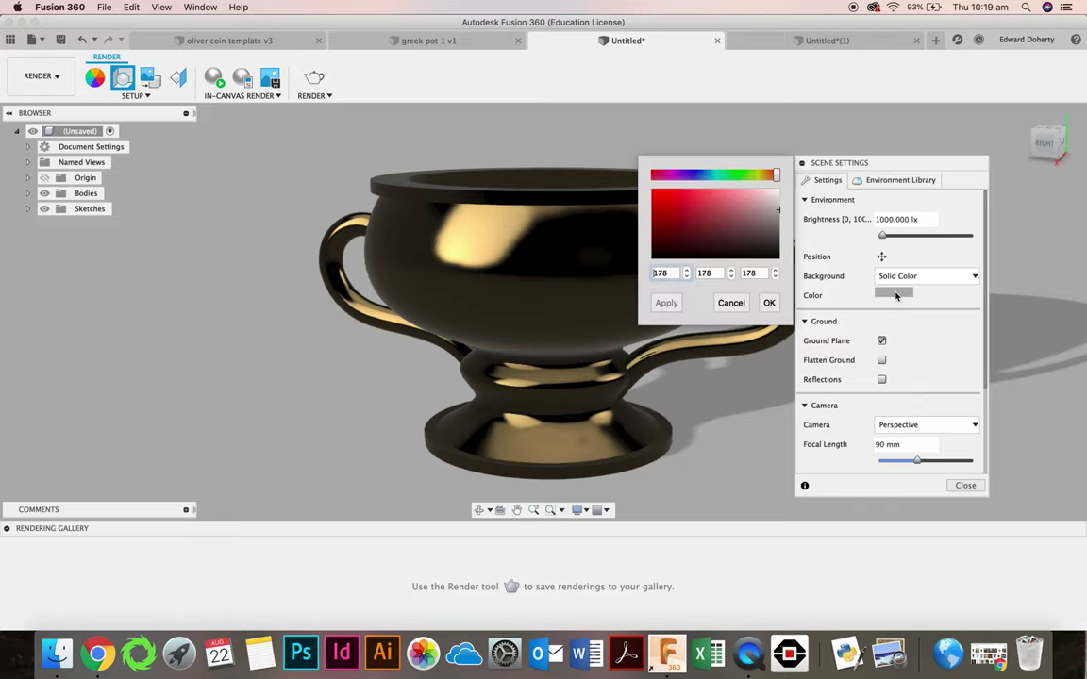
left_click(712, 193)
left_click(723, 174)
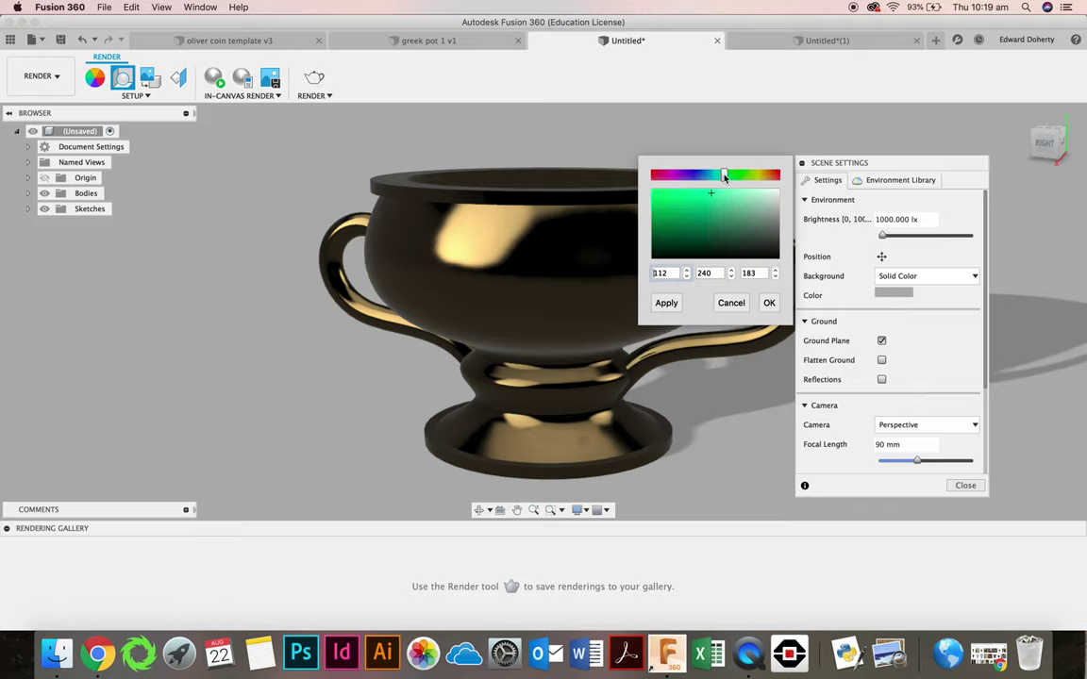
left_click(768, 303)
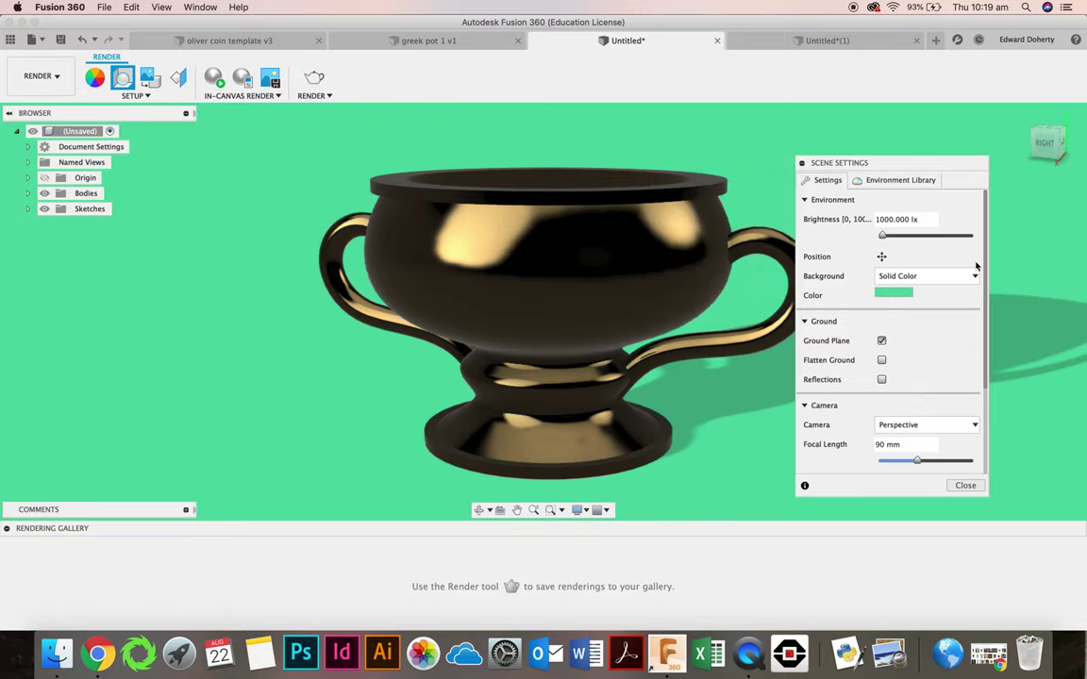
Change the background colour to a pale green of RGB 223, 243, 234, adjust the camera's focal length and close the scene settings.
left_click(900, 294)
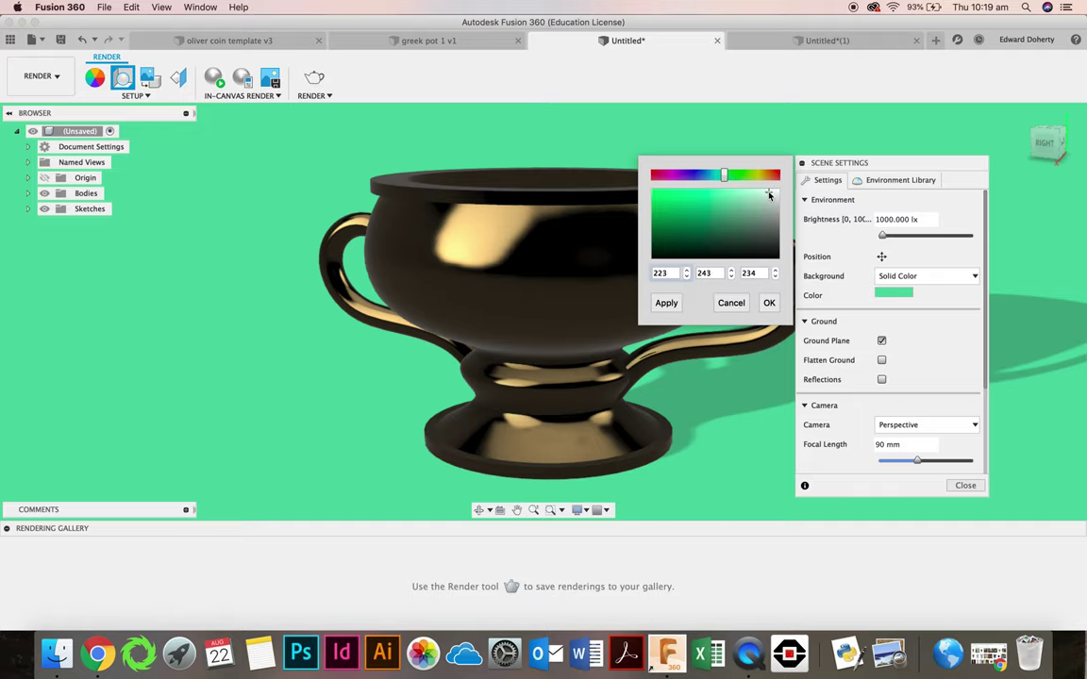
left_click(771, 302)
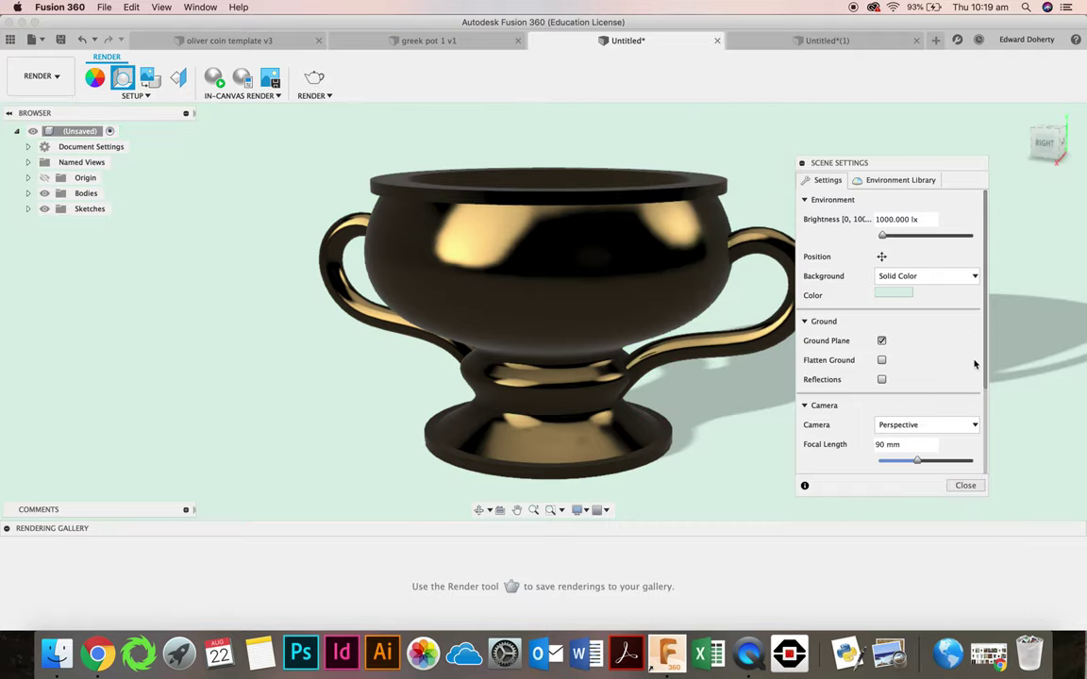
left_click_drag(919, 465, 1016, 455)
left_click(966, 486)
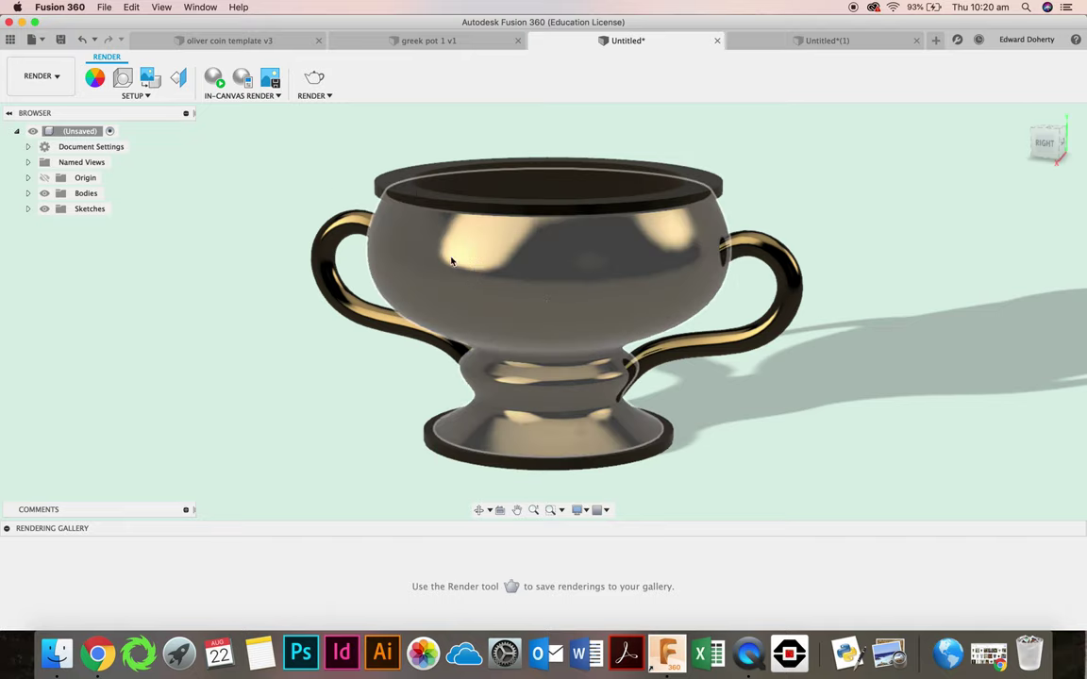
Save the design as "paekndC" in My First Project so that it can be rendered.
left_click(317, 83)
left_click(631, 336)
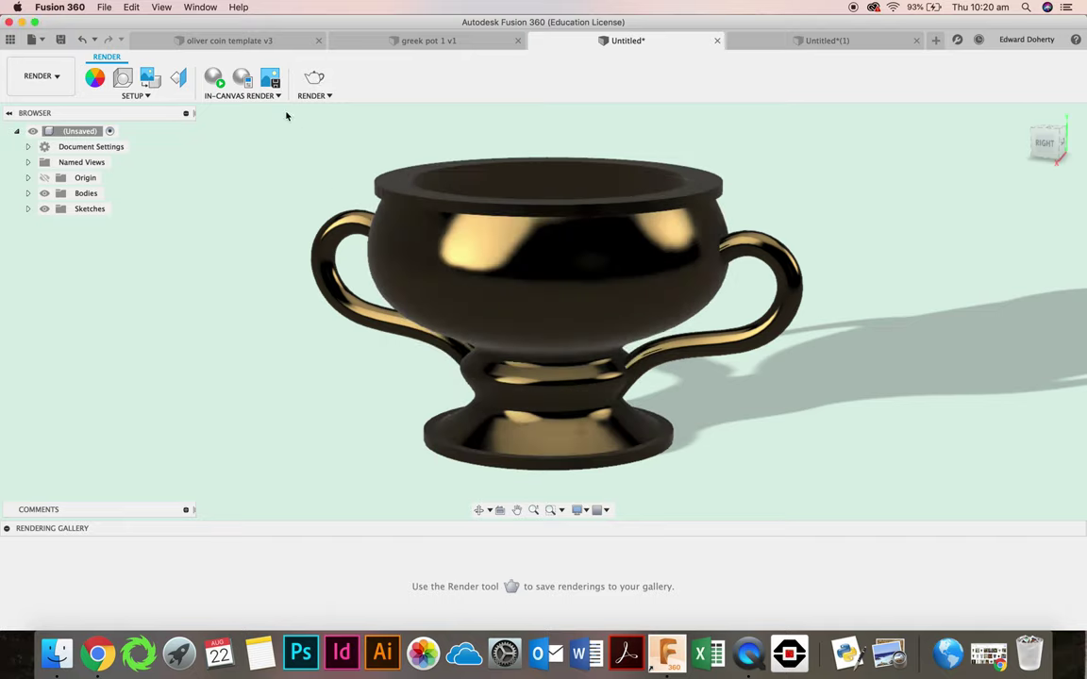
left_click(104, 6)
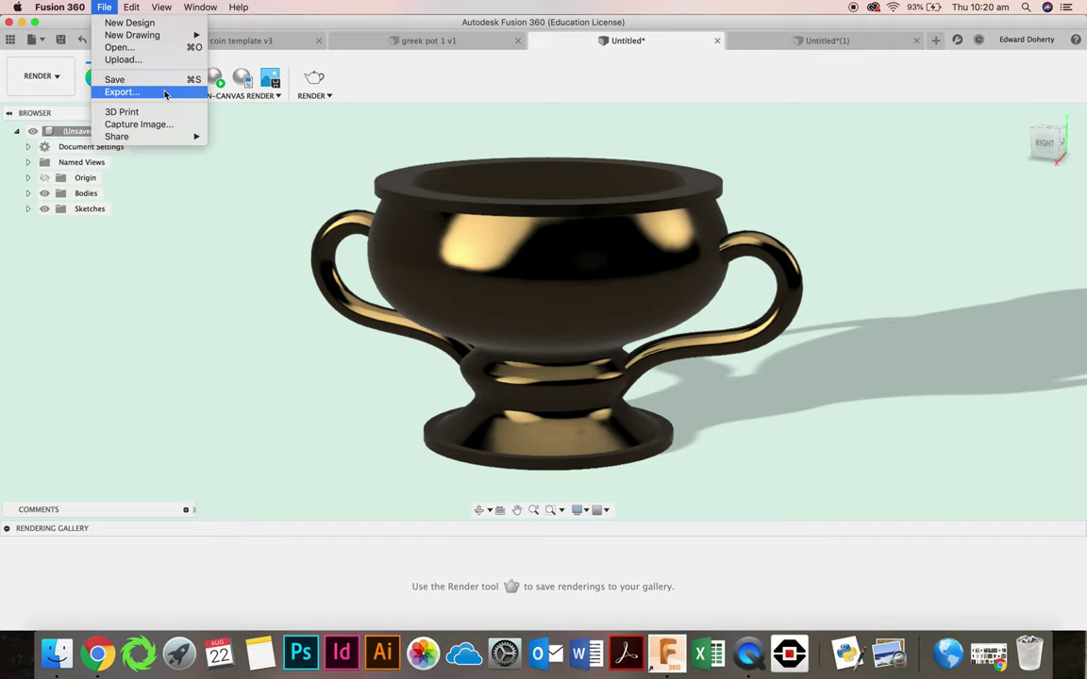
left_click(118, 79)
type("paekndC")
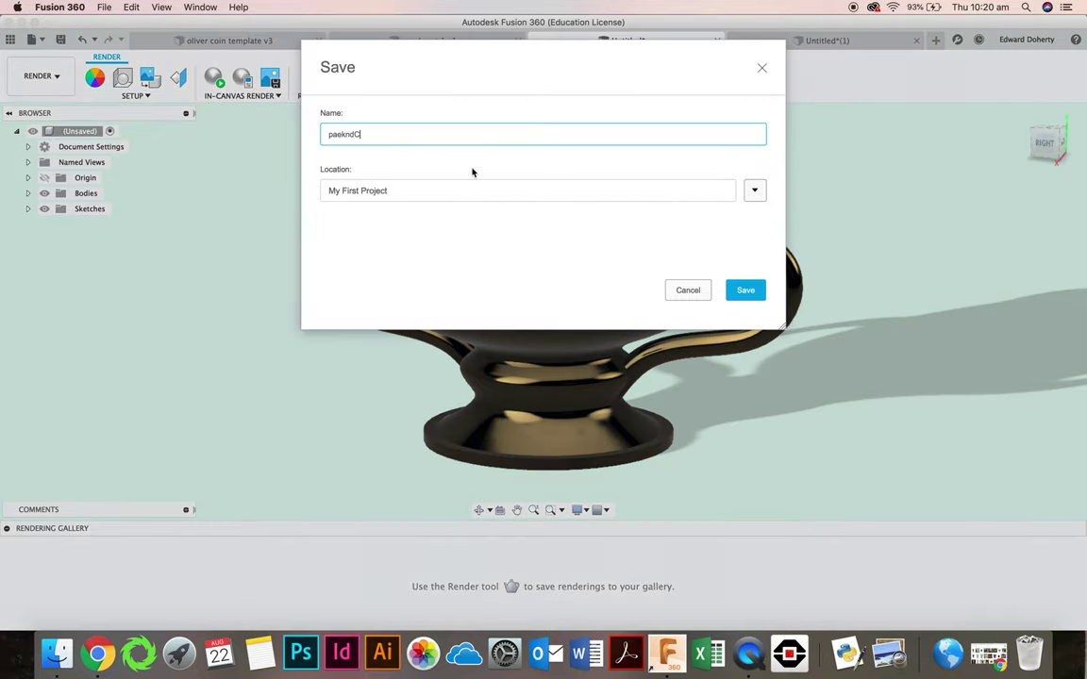
left_click(745, 290)
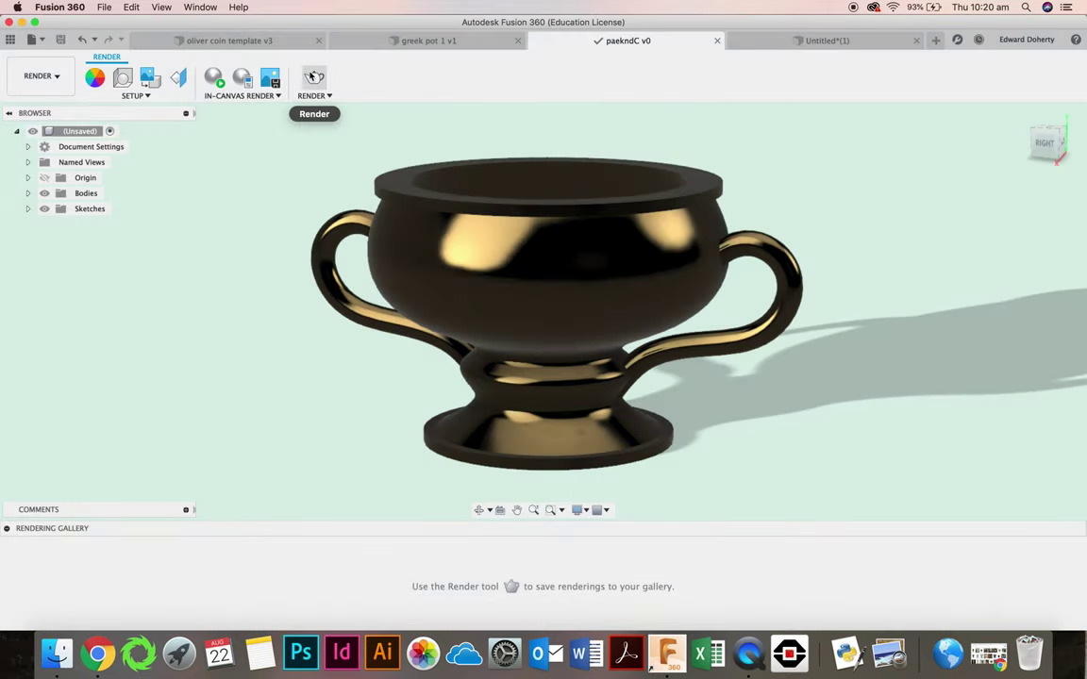
Start a final-quality render of the pot using the Local Renderer.
left_click(314, 79)
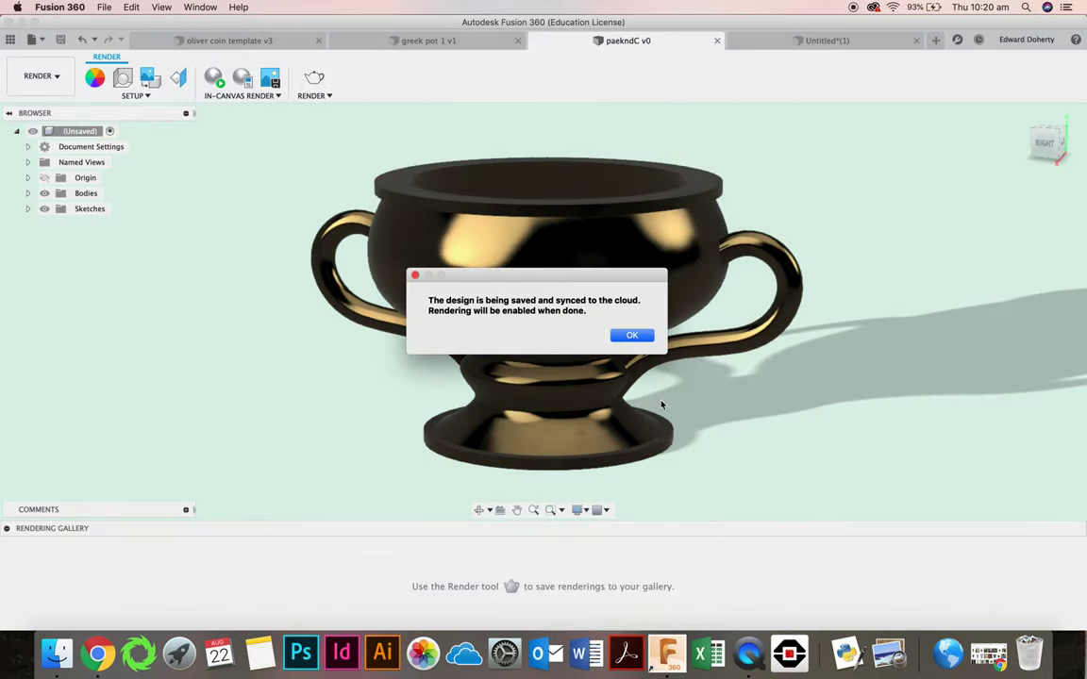
left_click(631, 336)
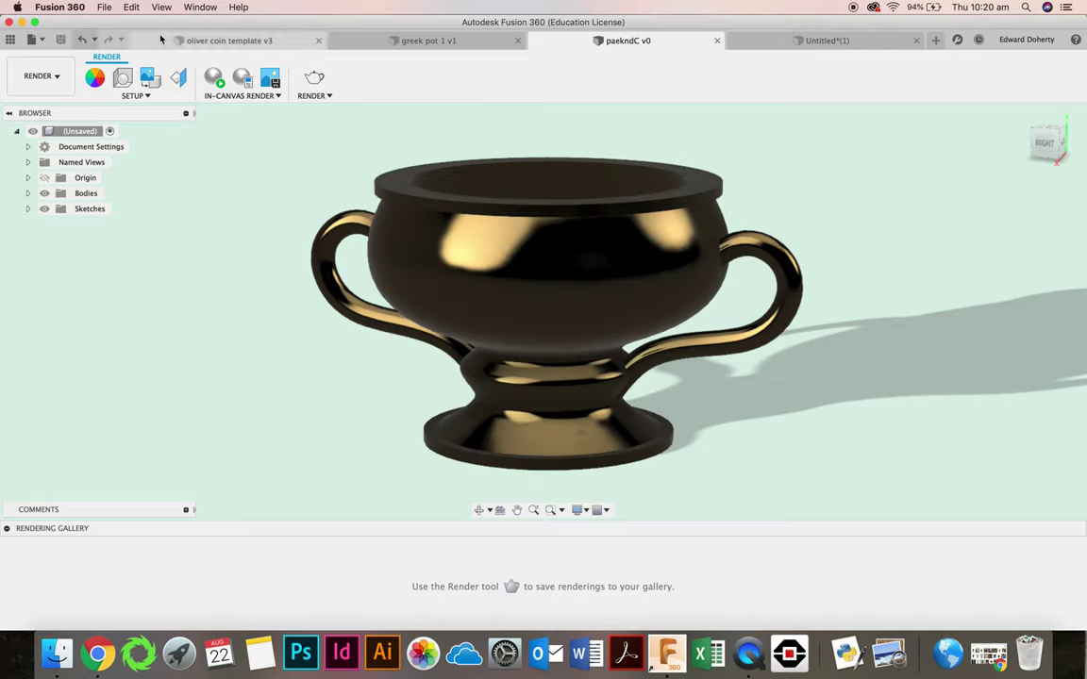
left_click(314, 80)
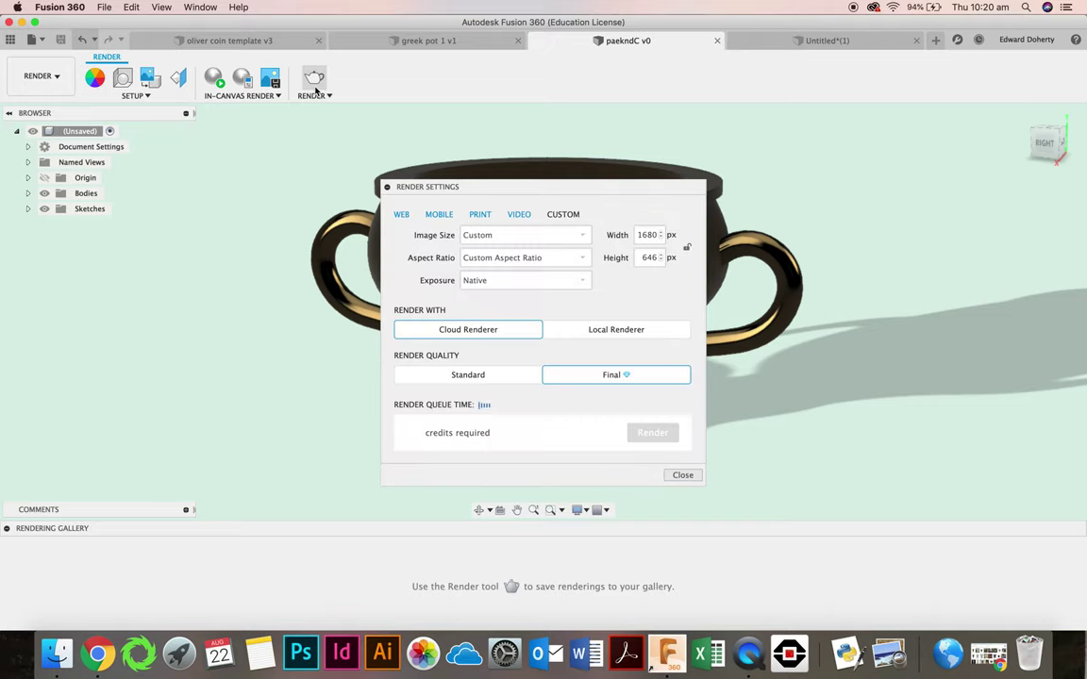
left_click(595, 330)
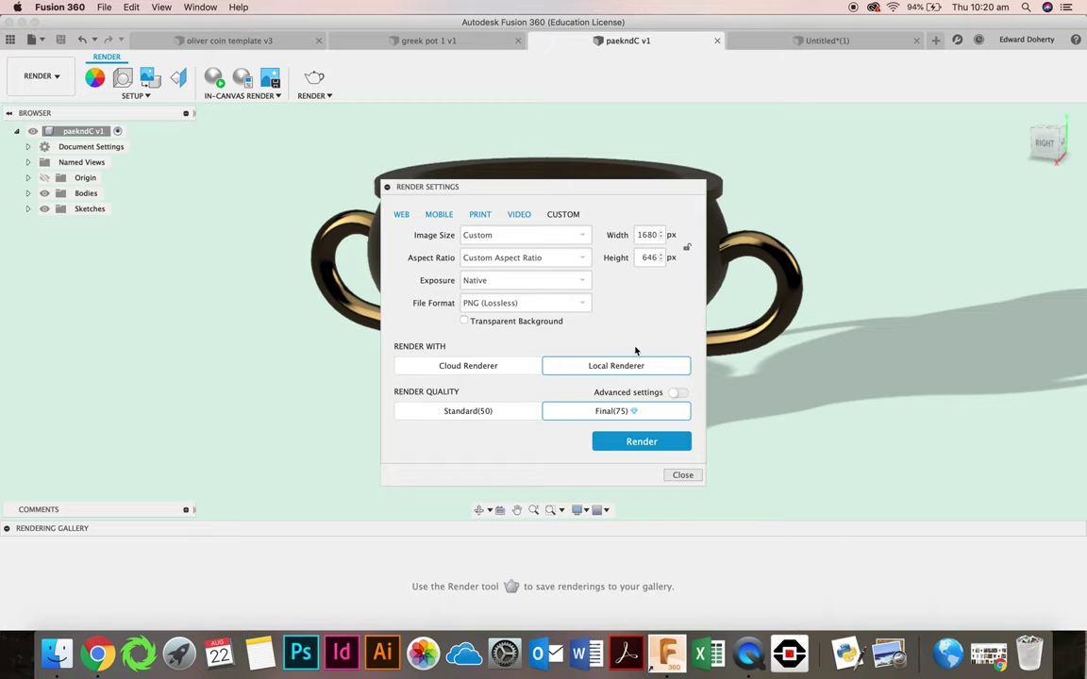
left_click(632, 443)
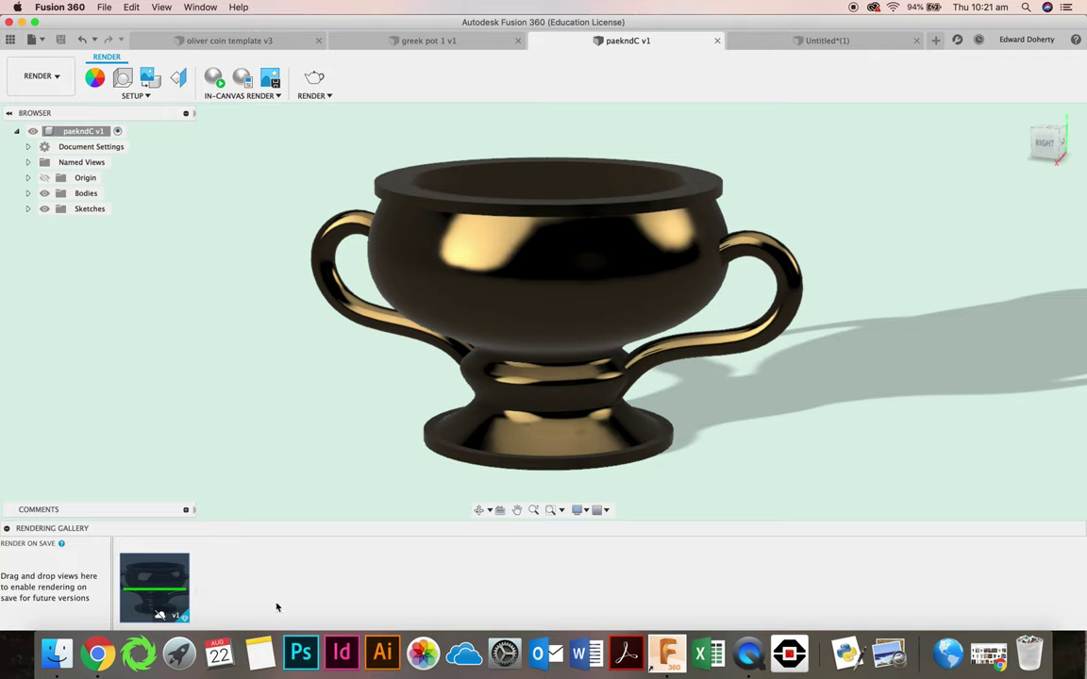
Open the pot's render from the rendering gallery and download the image as "POT" to the "year 8 coins" folder.
left_click(162, 585)
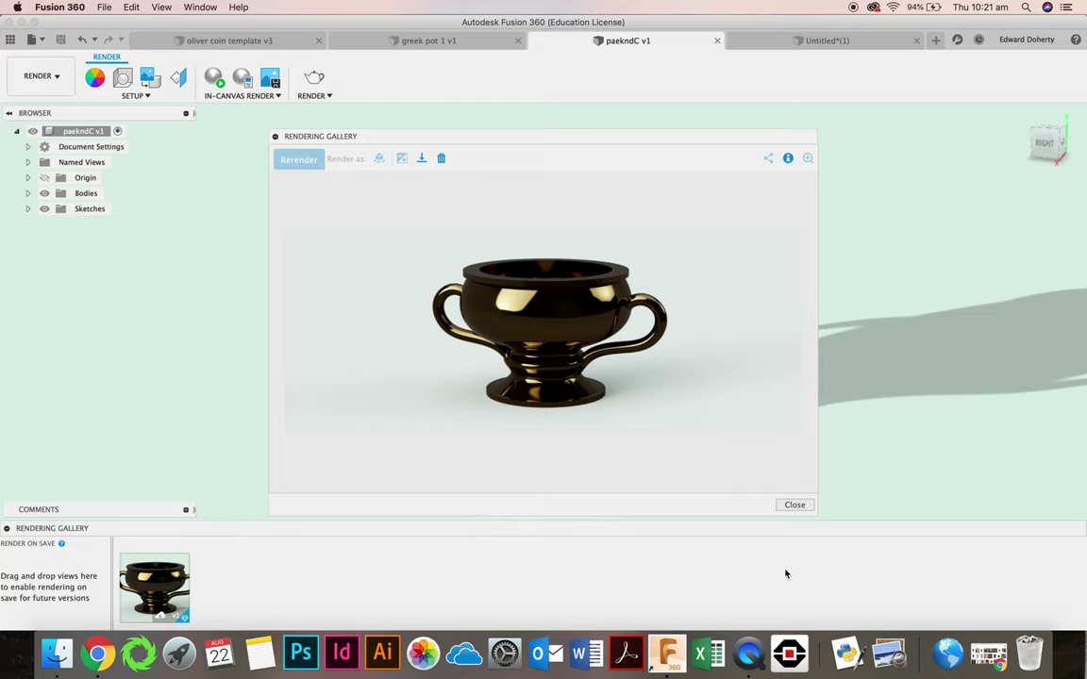
left_click(422, 159)
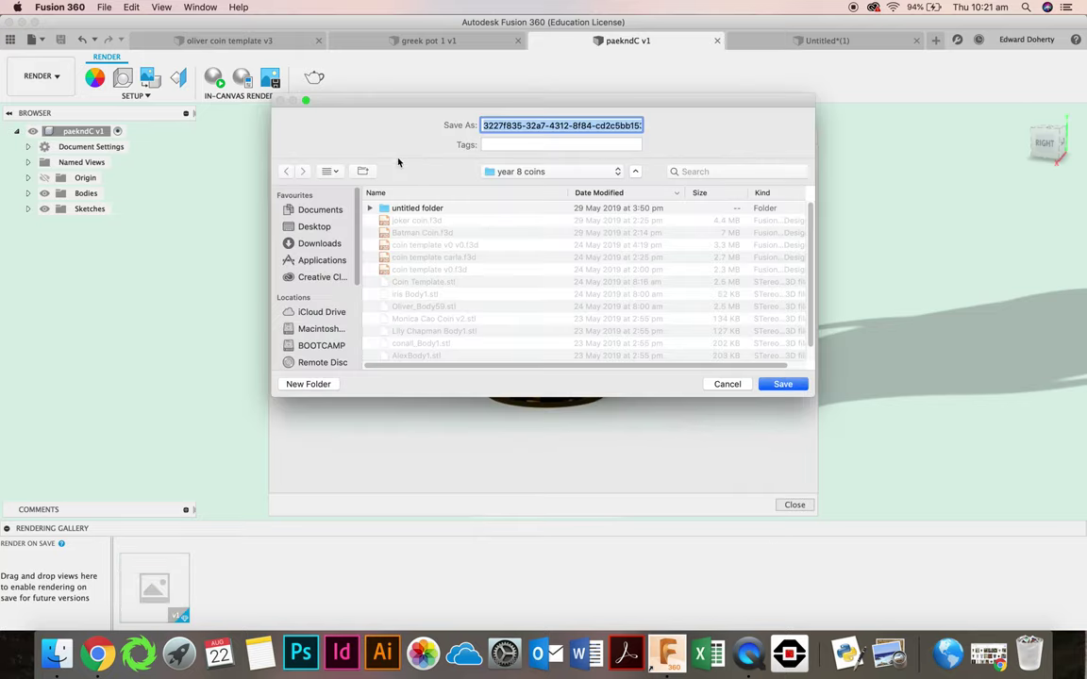
type("POT")
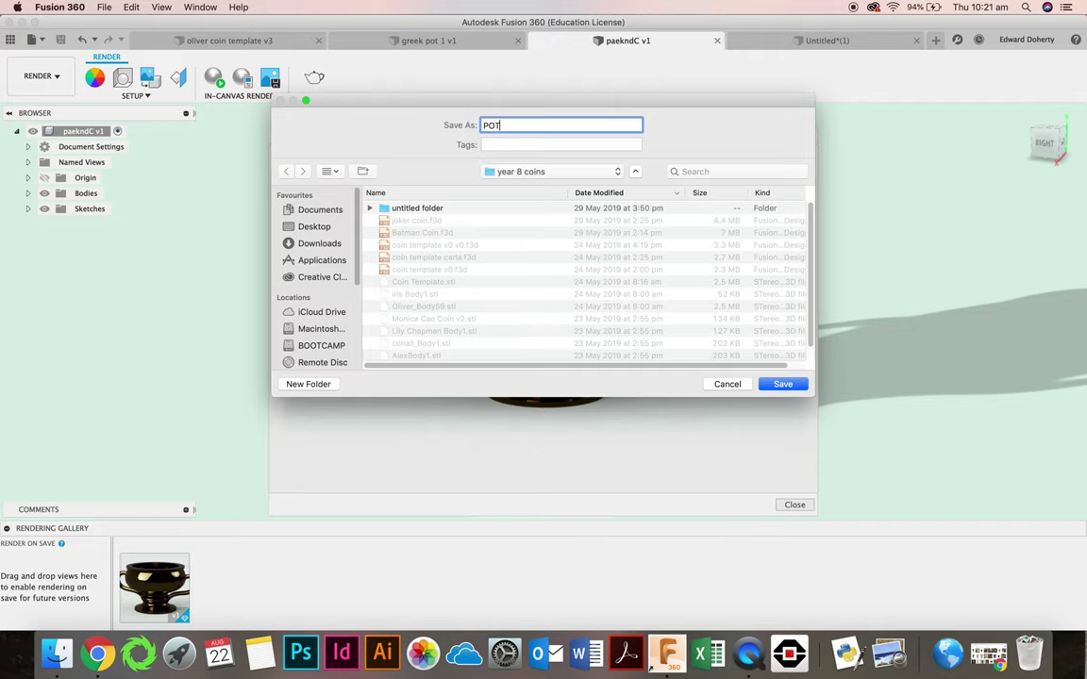
left_click(779, 383)
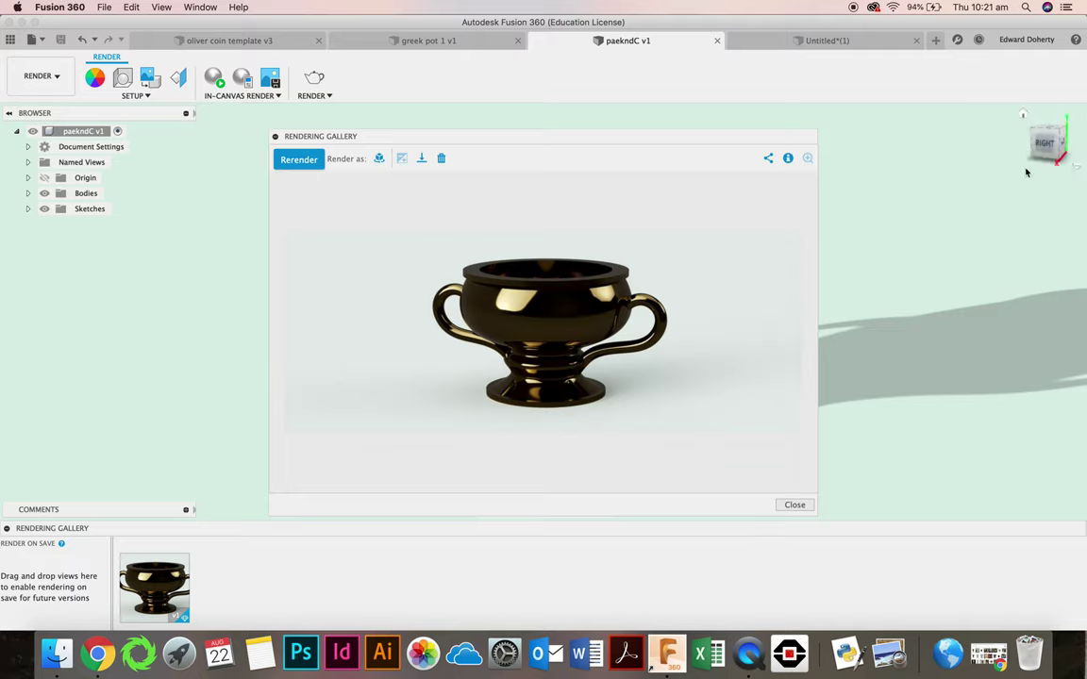
left_click(1060, 144)
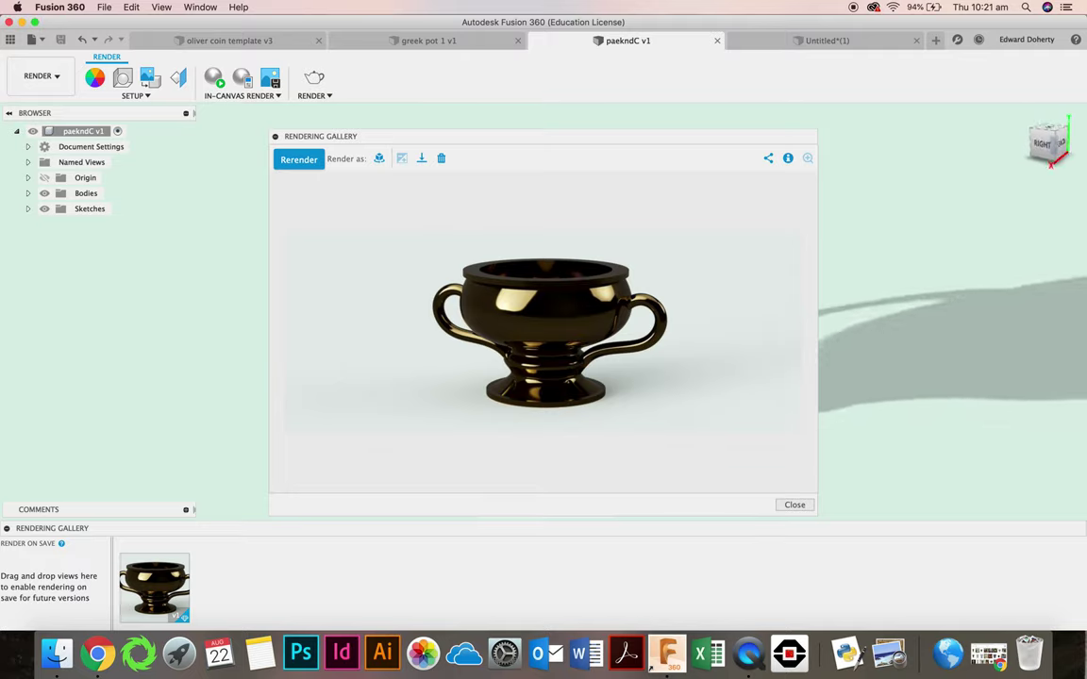